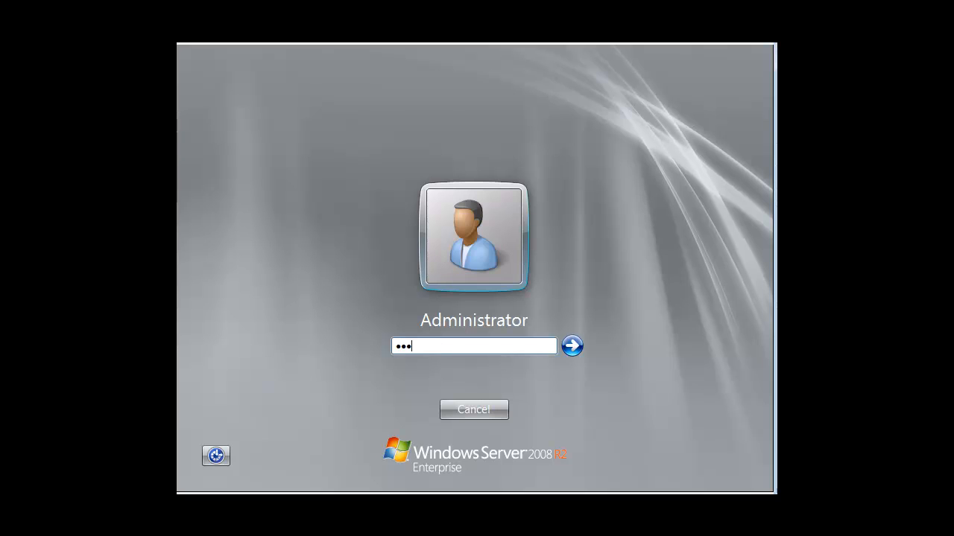
Sign in as Administrator, re-entering the password after the first attempt is rejected.
{"action": "key", "text": "Return"}
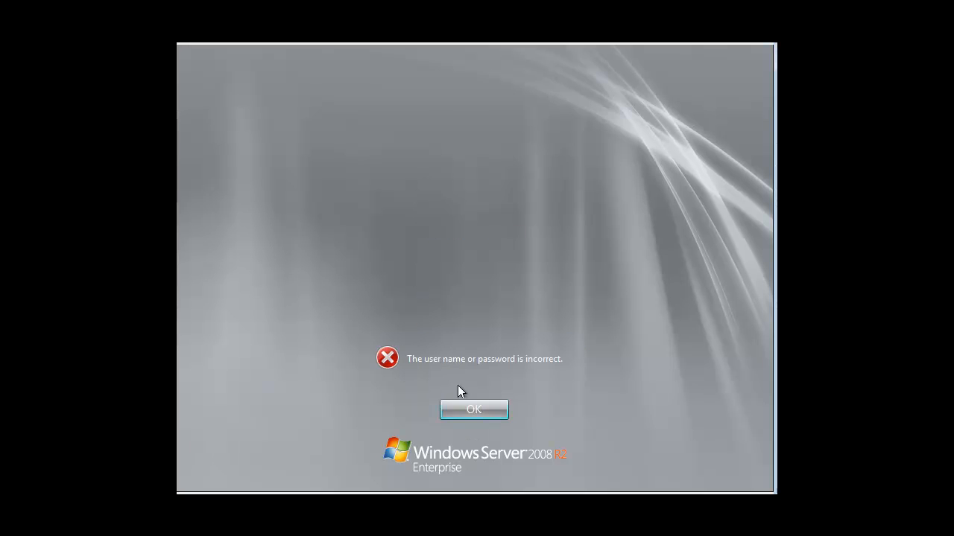
{"action": "left_click", "coordinate": [468, 411]}
{"action": "left_click", "coordinate": [443, 339]}
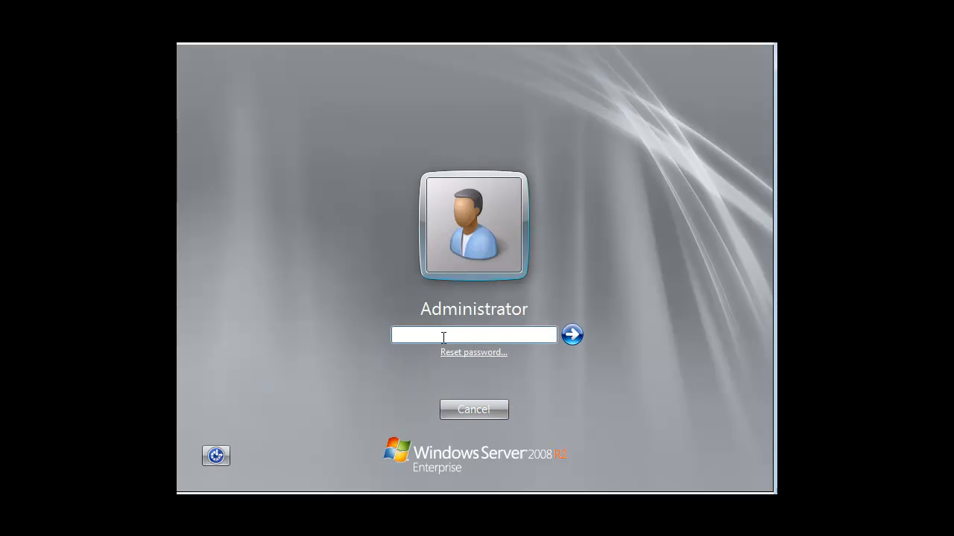
{"action": "type", "text": "*********"}
{"action": "key", "text": "Return"}
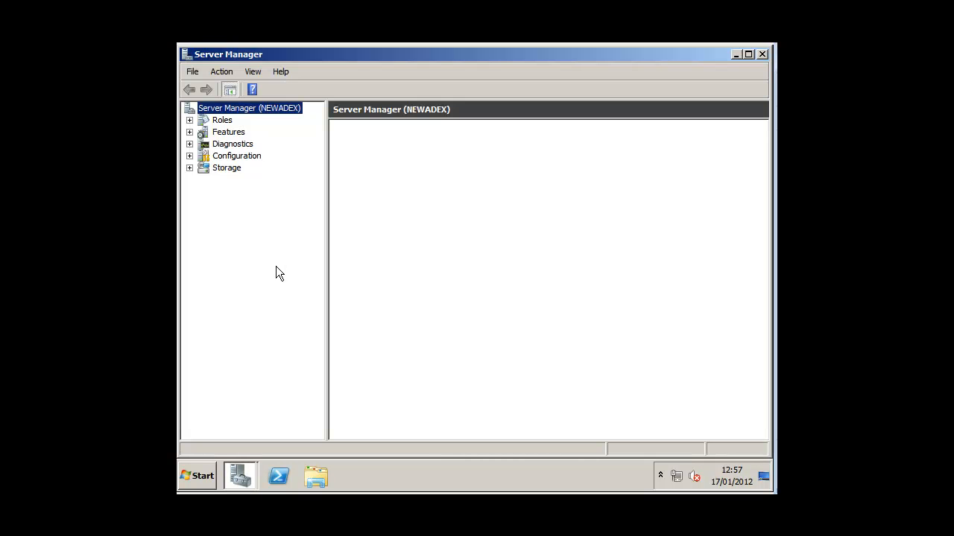
Expand and select Roles in Server Manager, then start Add Roles from its context menu.
{"action": "right_click", "coordinate": [216, 125]}
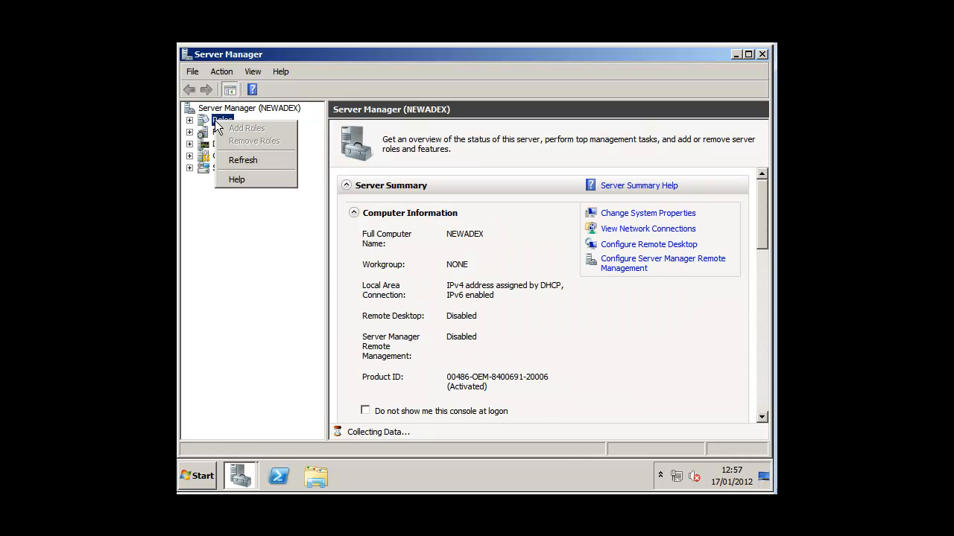
{"action": "left_click", "coordinate": [189, 120]}
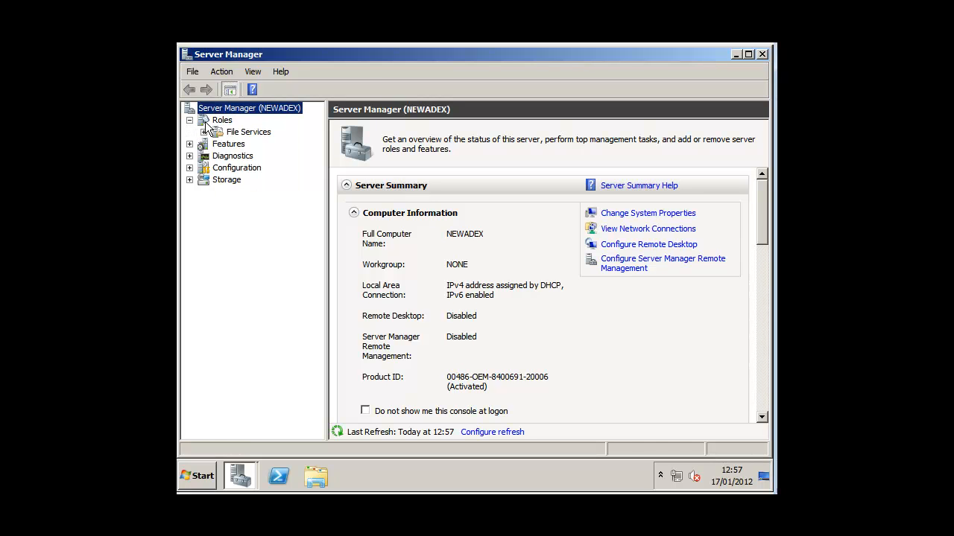
{"action": "left_click", "coordinate": [216, 120]}
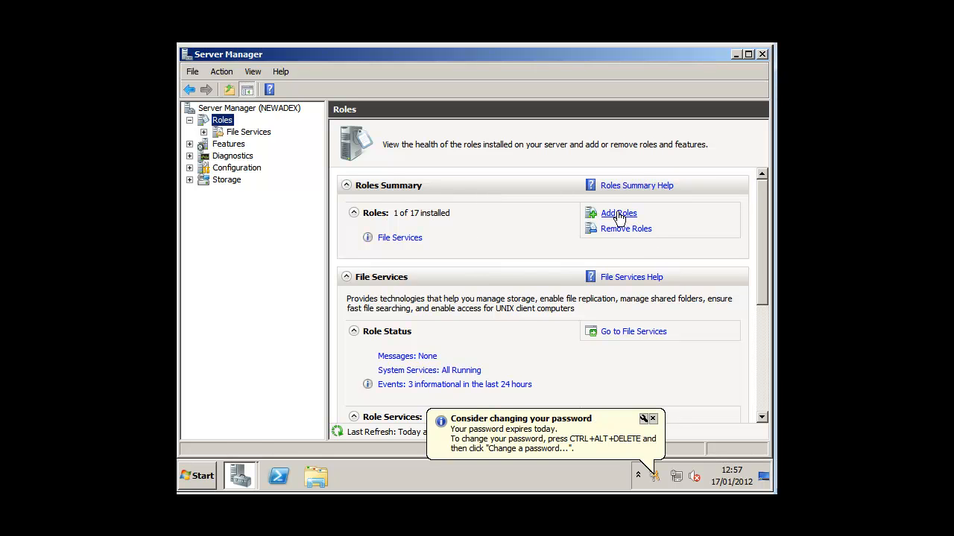
{"action": "right_click", "coordinate": [228, 123]}
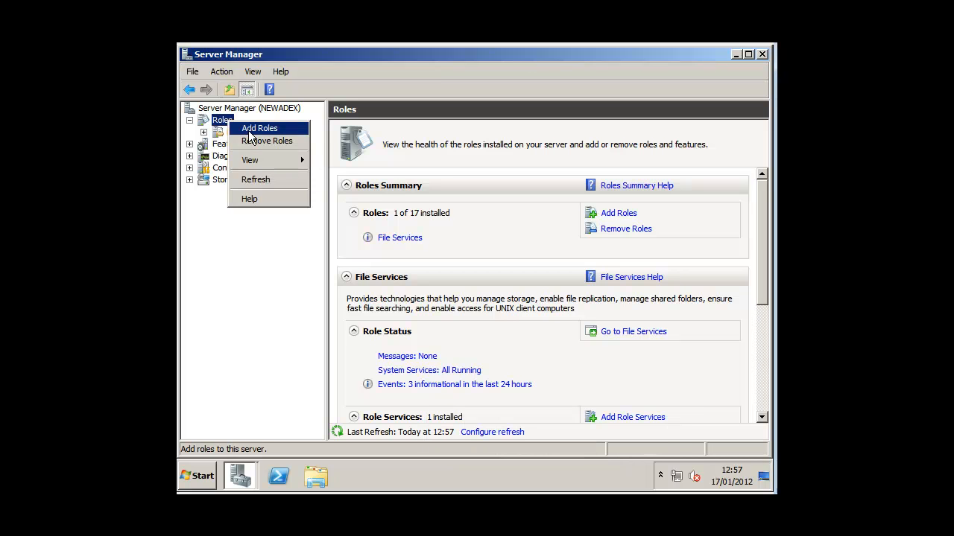
{"action": "left_click", "coordinate": [250, 131]}
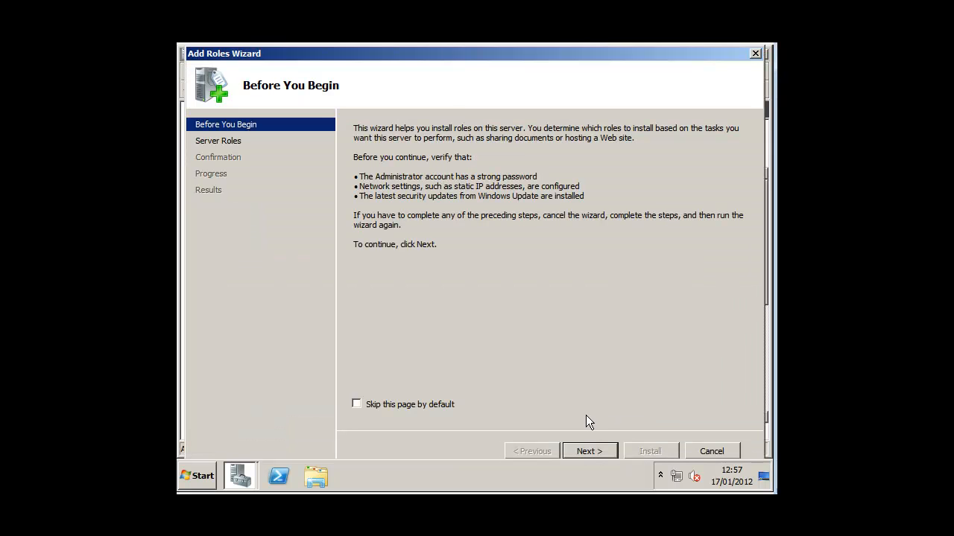
Select Active Directory Domain Services with the required .NET Framework 3.5.1 features and install them.
{"action": "left_click", "coordinate": [418, 406]}
{"action": "left_click", "coordinate": [588, 450]}
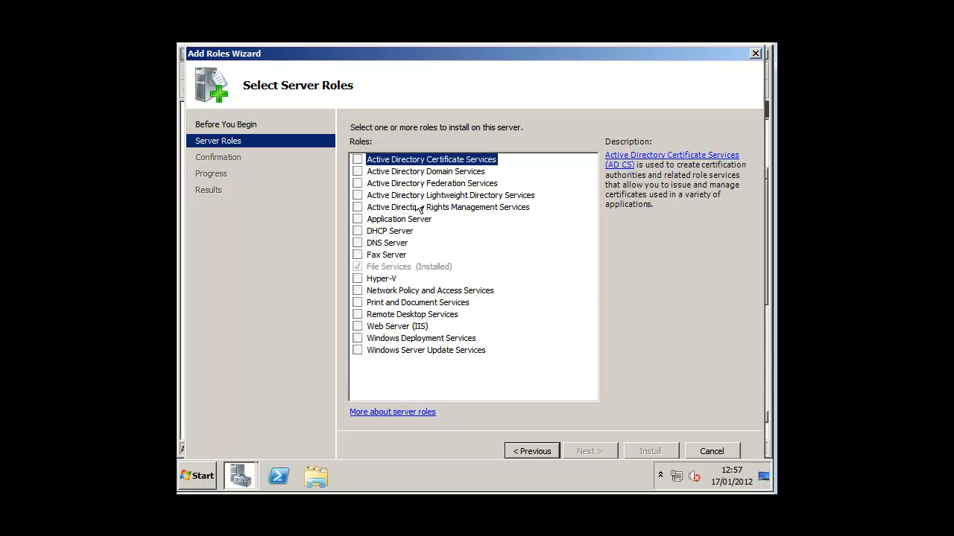
{"action": "left_click", "coordinate": [357, 171]}
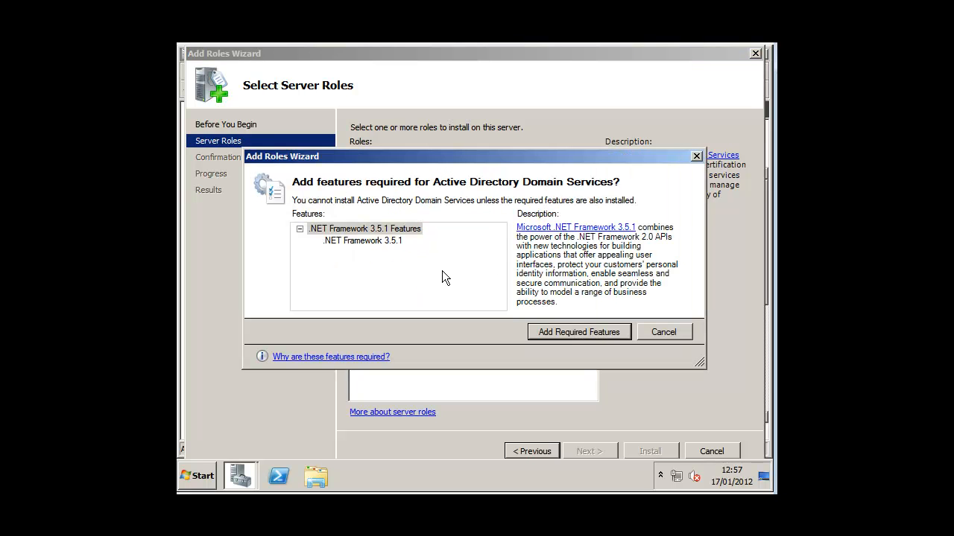
{"action": "left_click", "coordinate": [578, 333]}
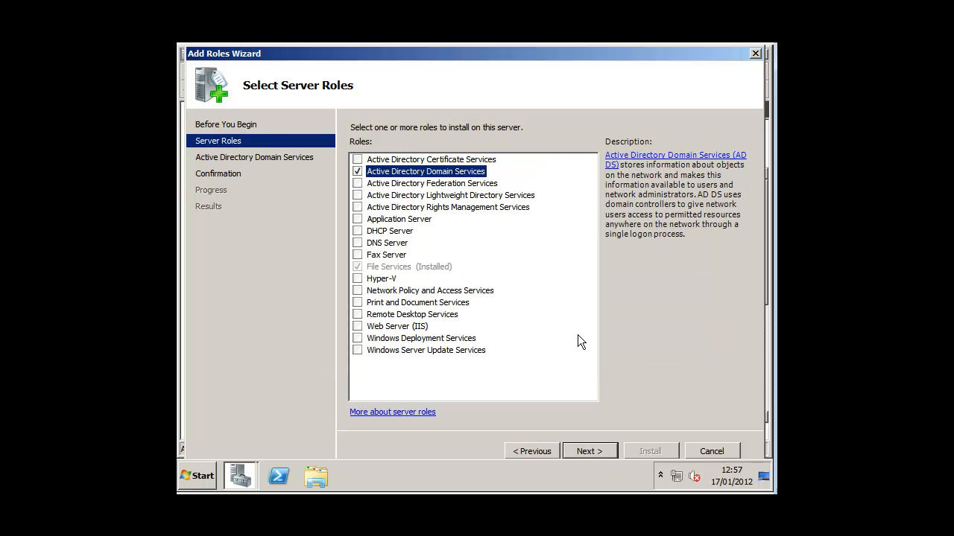
{"action": "left_click", "coordinate": [597, 451]}
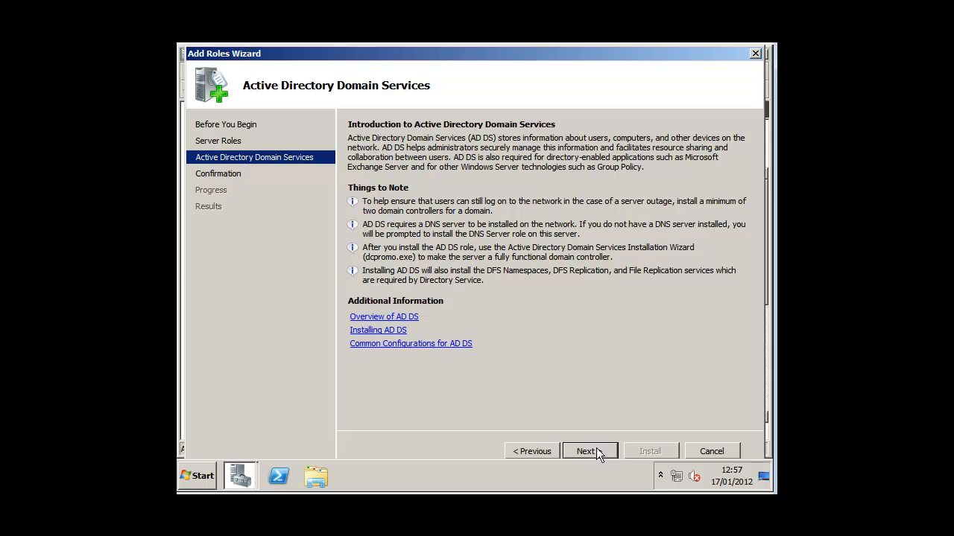
{"action": "left_click", "coordinate": [598, 452]}
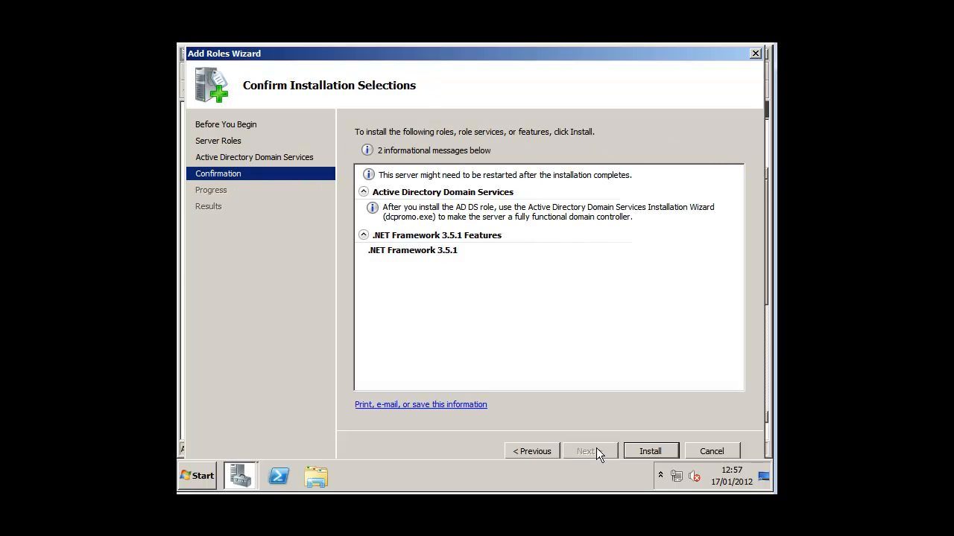
{"action": "left_click", "coordinate": [638, 450]}
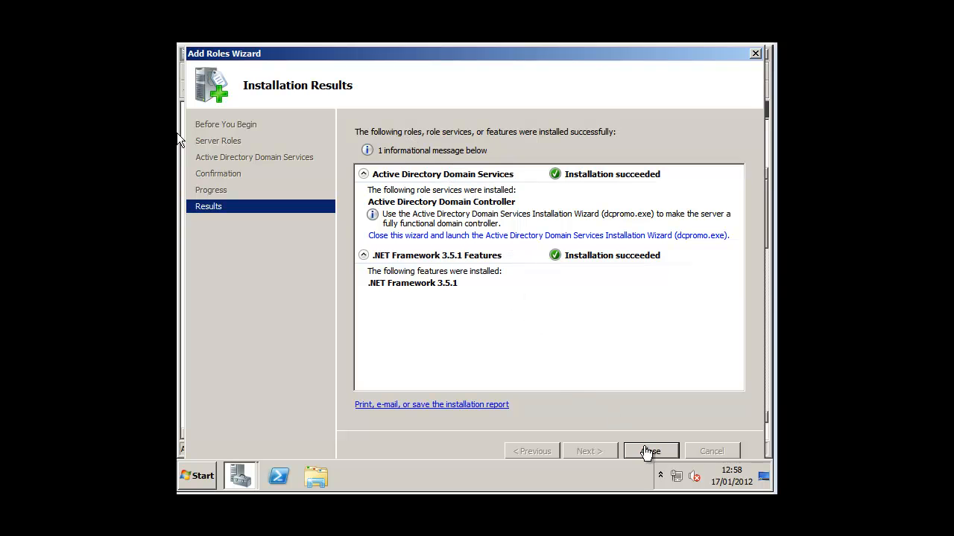
Close the installation results and start dcpromo from the Active Directory Domain Services role page.
{"action": "left_click", "coordinate": [650, 451]}
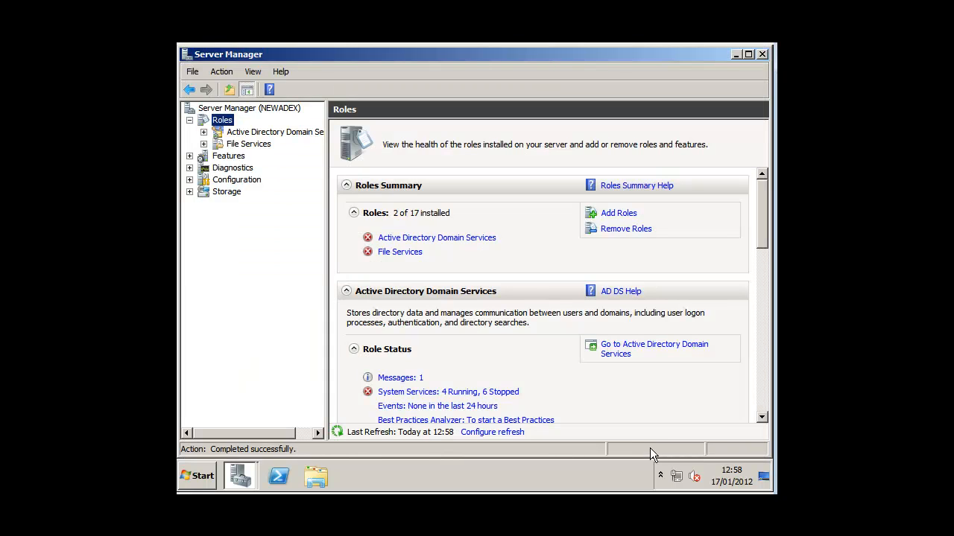
{"action": "left_click", "coordinate": [462, 239]}
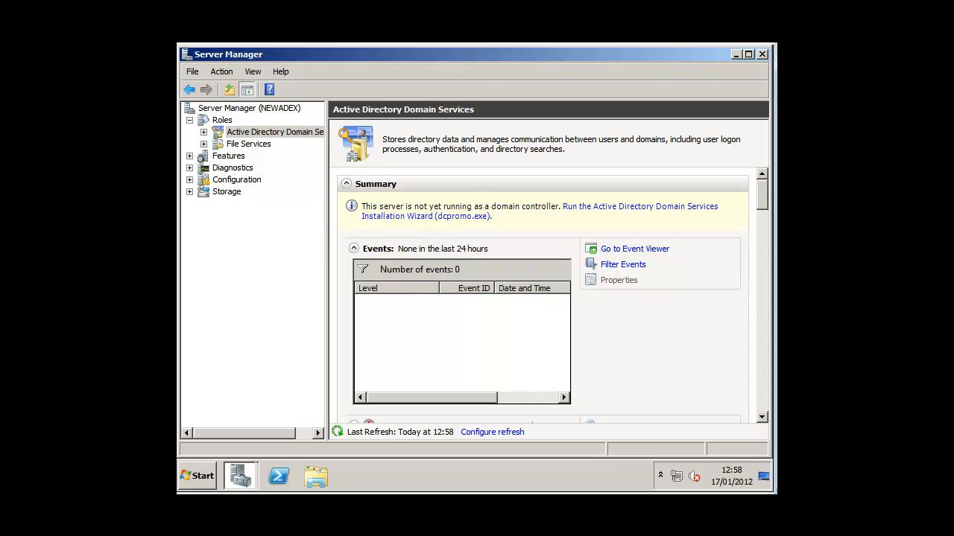
{"action": "left_click", "coordinate": [631, 212]}
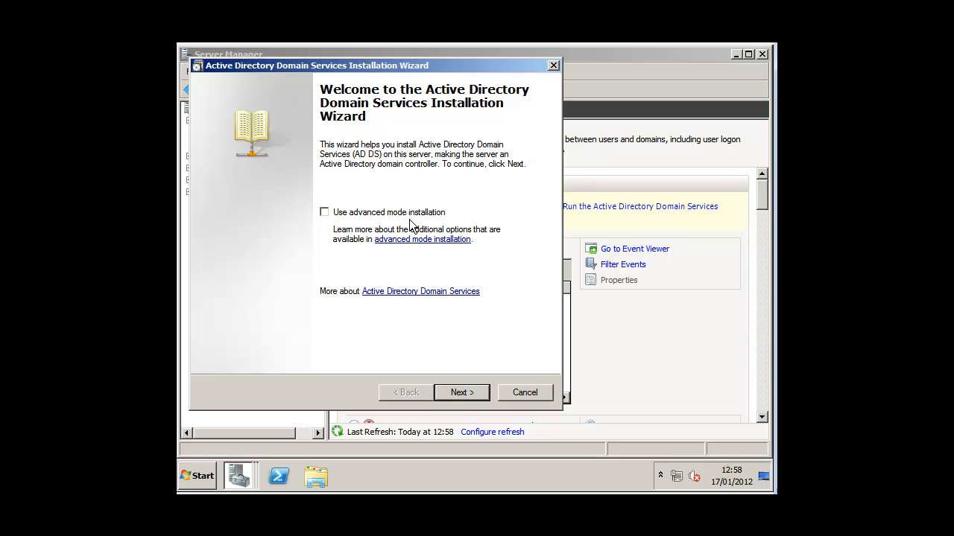
Create a new domain in a new forest with root domain TEST101.local.
{"action": "left_click", "coordinate": [459, 393]}
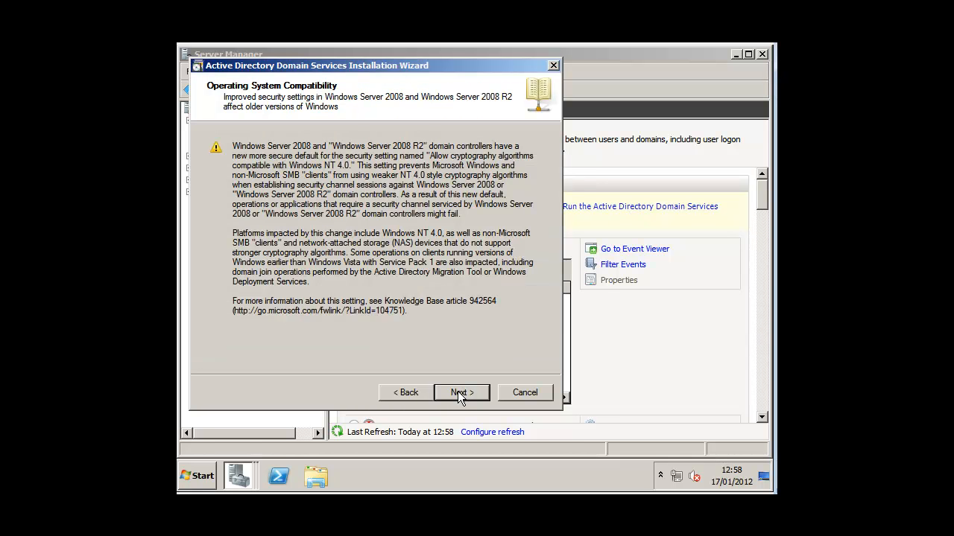
{"action": "left_click", "coordinate": [457, 393]}
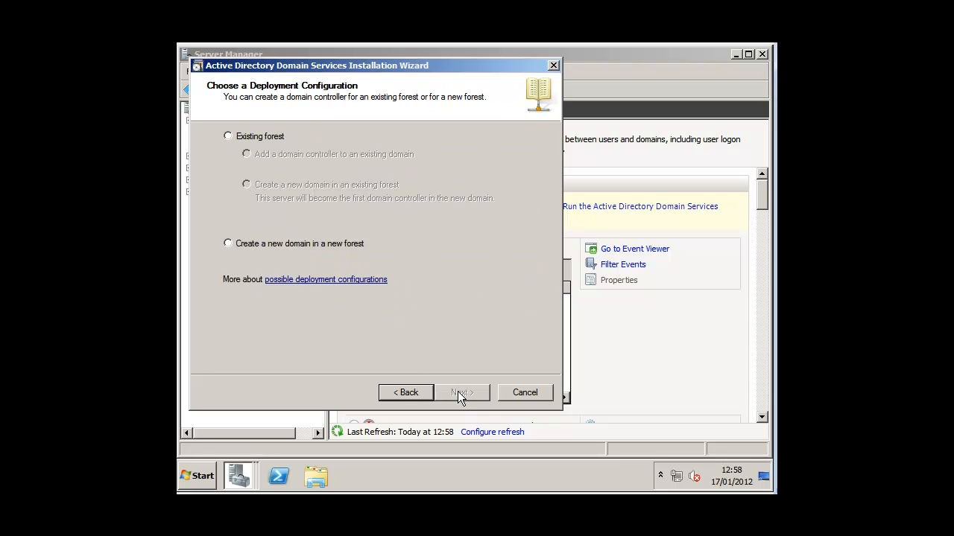
{"action": "left_click", "coordinate": [314, 245]}
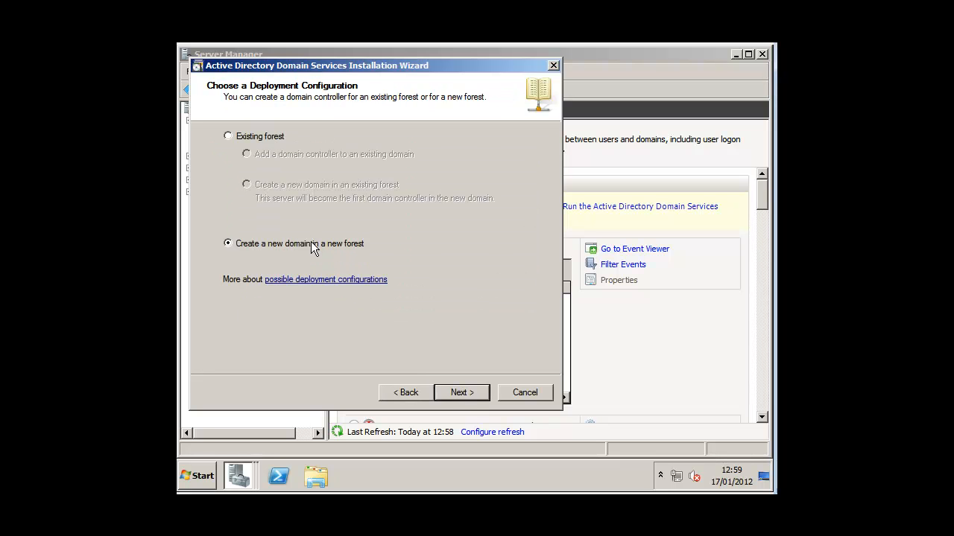
{"action": "left_click", "coordinate": [461, 395]}
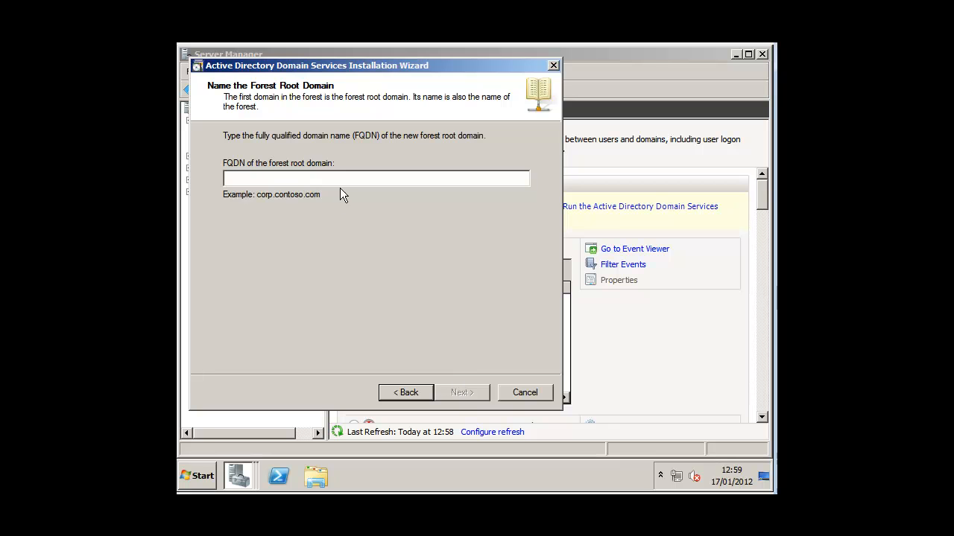
{"action": "type", "text": "TEST101"}
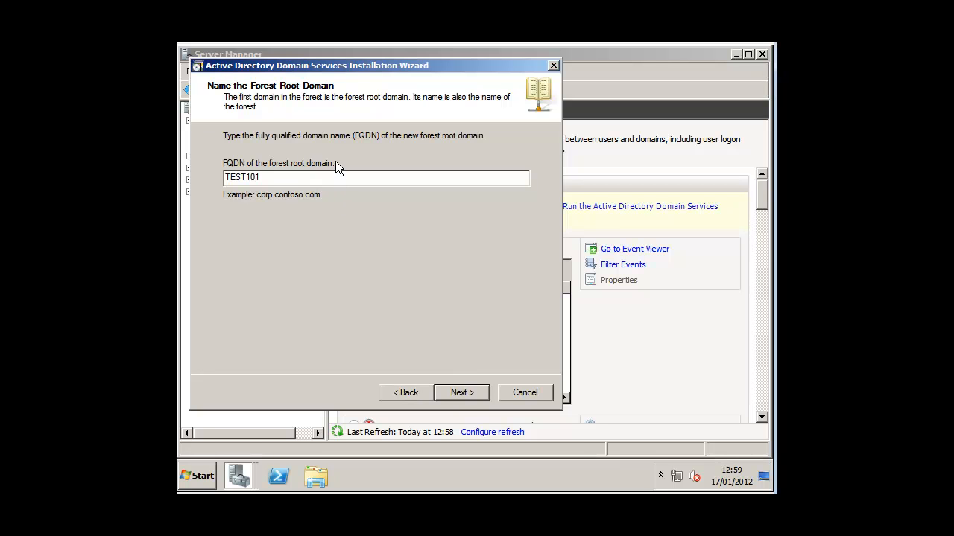
{"action": "type", "text": ".local"}
{"action": "left_click", "coordinate": [477, 399]}
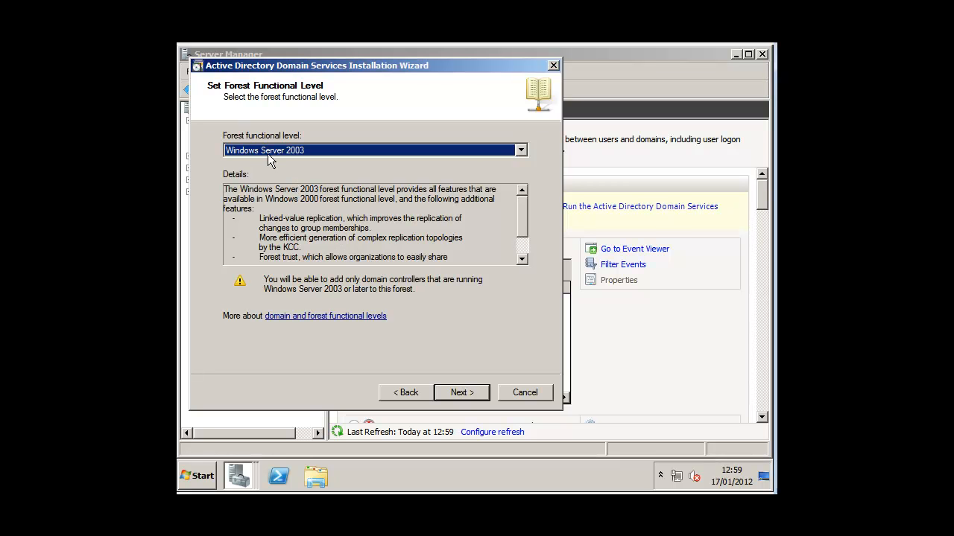
Choose Windows Server 2008 R2 as the forest functional level and continue.
{"action": "left_click", "coordinate": [524, 149]}
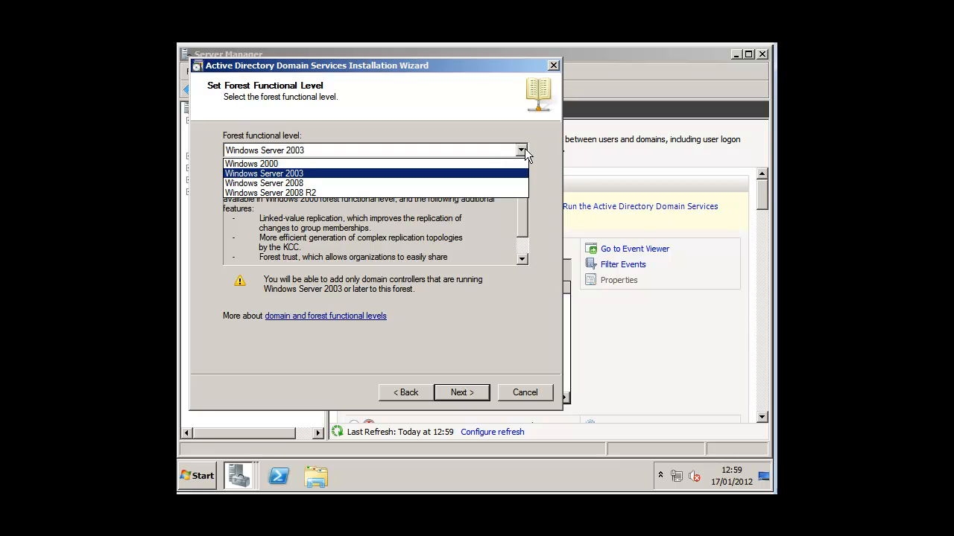
{"action": "left_click", "coordinate": [462, 194]}
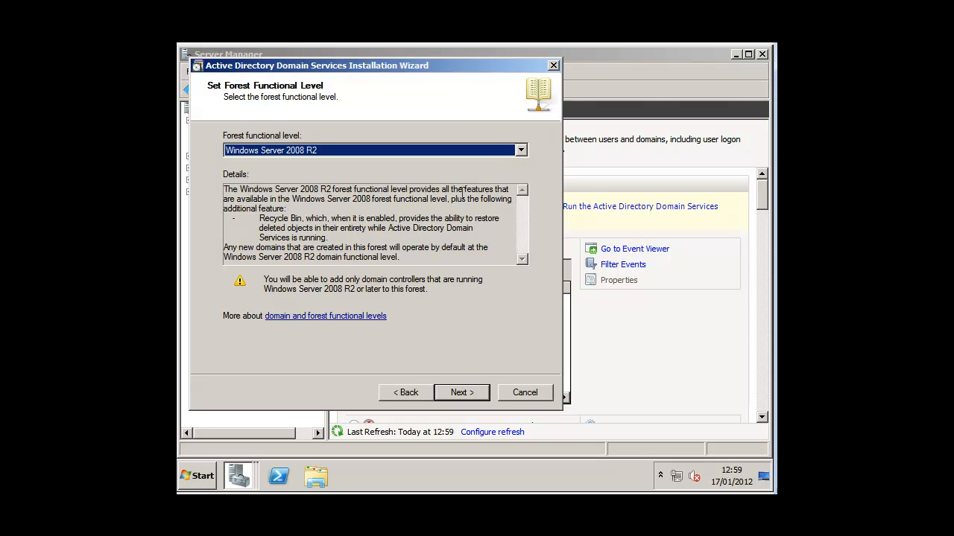
{"action": "left_click_drag", "start_coordinate": [225, 191], "coordinate": [450, 249]}
{"action": "left_click", "coordinate": [450, 250]}
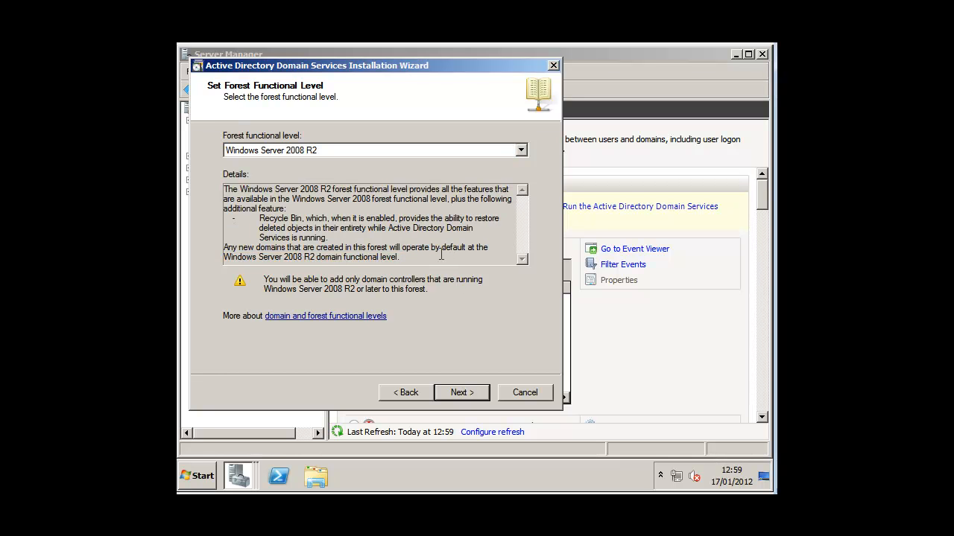
{"action": "key", "text": "ctrl+a"}
{"action": "left_click", "coordinate": [386, 195]}
{"action": "left_click", "coordinate": [449, 394]}
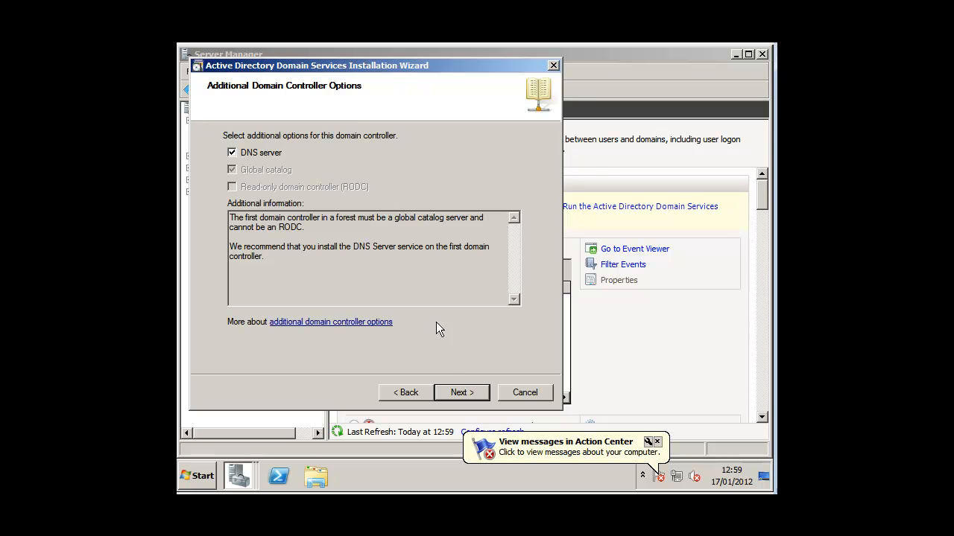
Keep DNS server selected, continue without a static IP, and accept the DNS delegation warning.
{"action": "left_click", "coordinate": [461, 394]}
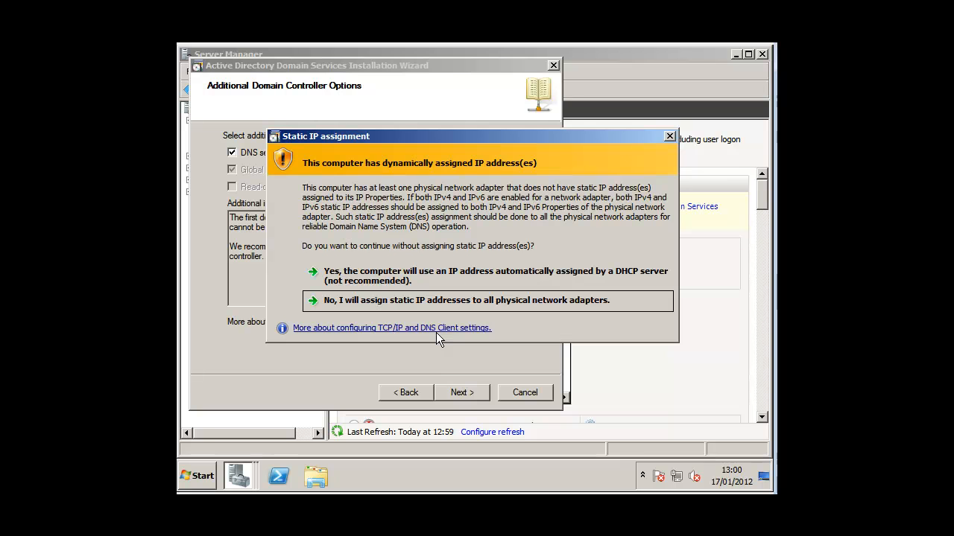
{"action": "left_click", "coordinate": [428, 277]}
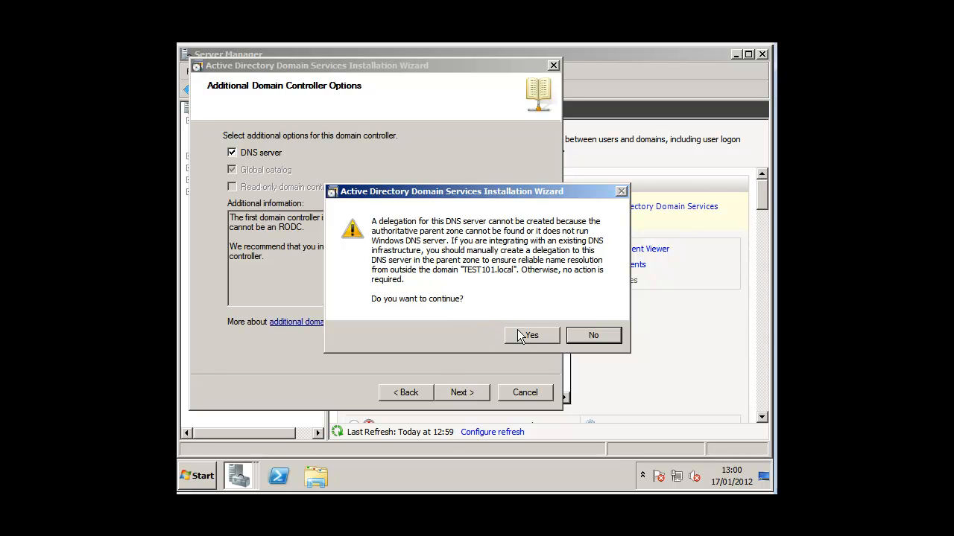
{"action": "left_click", "coordinate": [520, 336]}
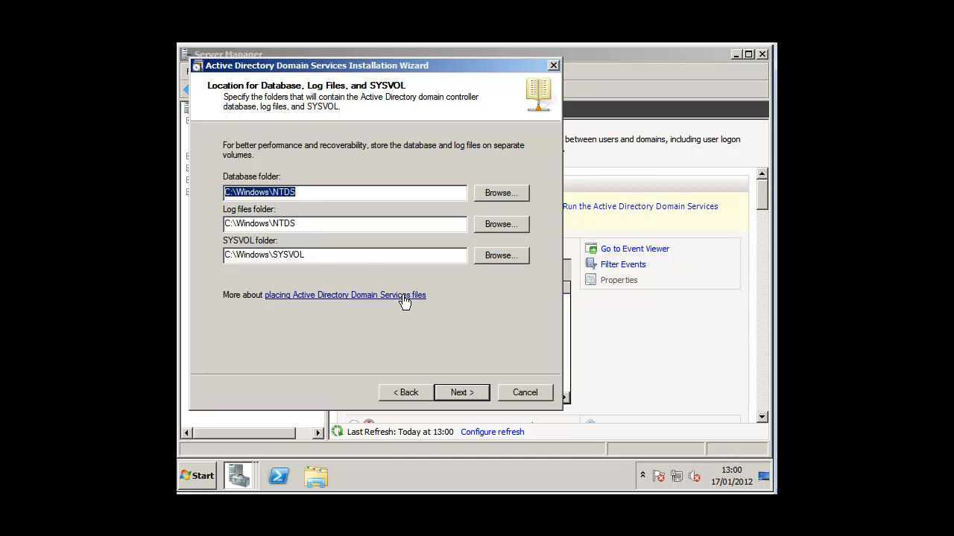
Keep the default NTDS and SYSVOL folders, then enter and confirm the Restore Mode password.
{"action": "left_click", "coordinate": [458, 397]}
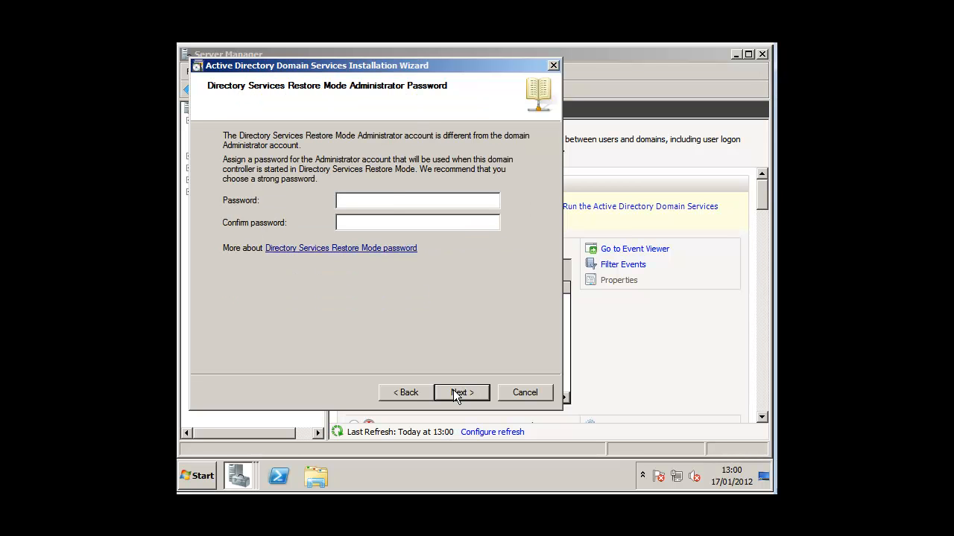
{"action": "left_click", "coordinate": [391, 201]}
{"action": "type", "text": "Pa$$w0rd1"}
{"action": "key", "text": "Tab"}
{"action": "type", "text": "Pa$$w0rd1"}
{"action": "key", "text": "Return"}
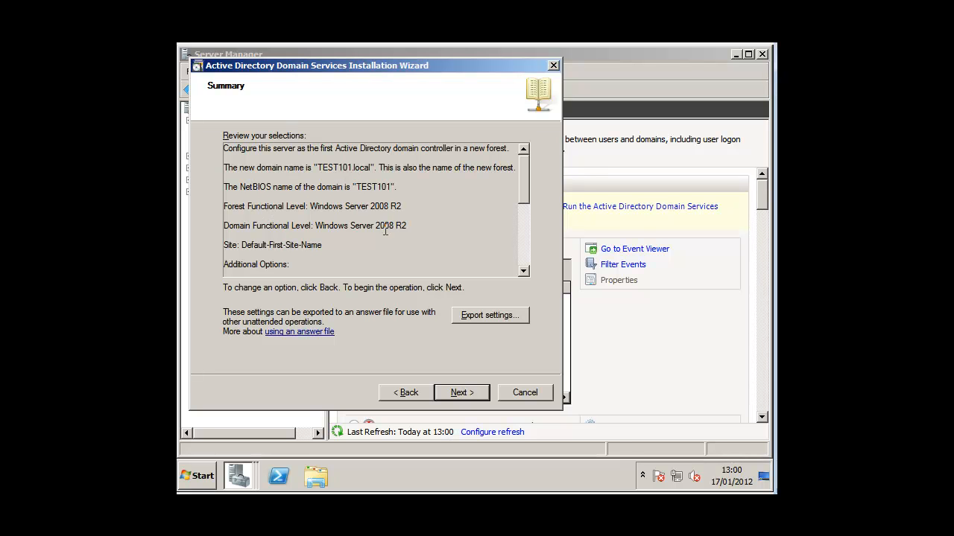
Install Active Directory for TEST101.local from the Summary page and finish the wizard.
{"action": "left_click", "coordinate": [458, 391]}
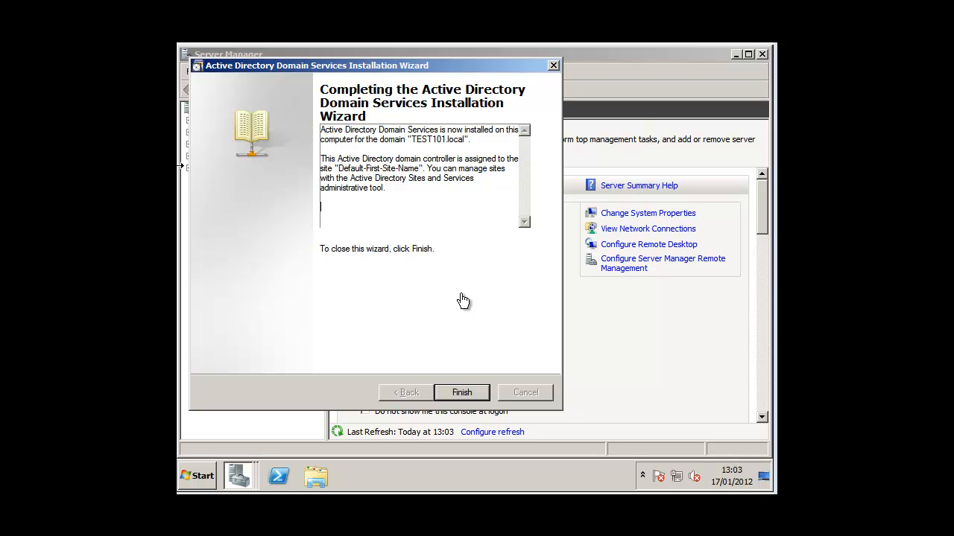
{"action": "left_click", "coordinate": [476, 393]}
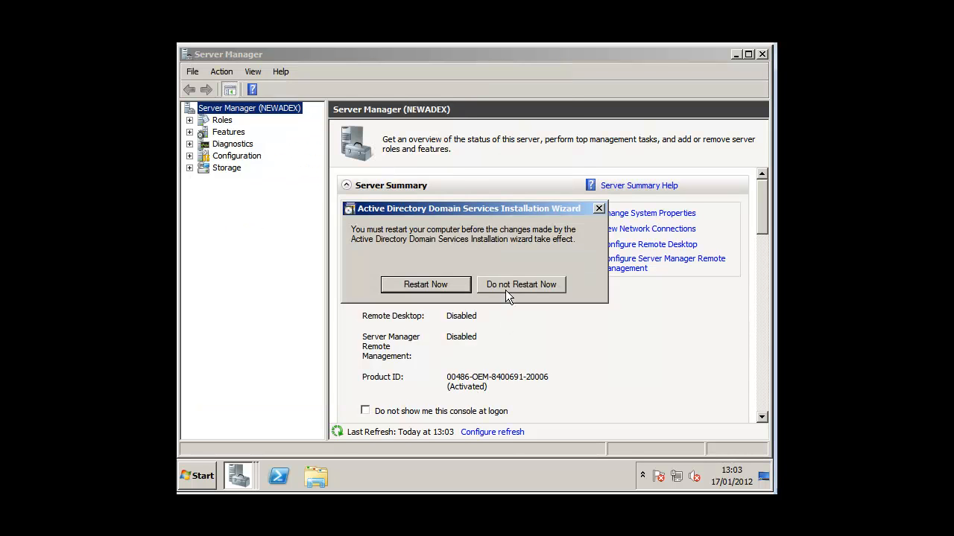
Restart the server and sign in as the domain administrator.
{"action": "left_click", "coordinate": [452, 287]}
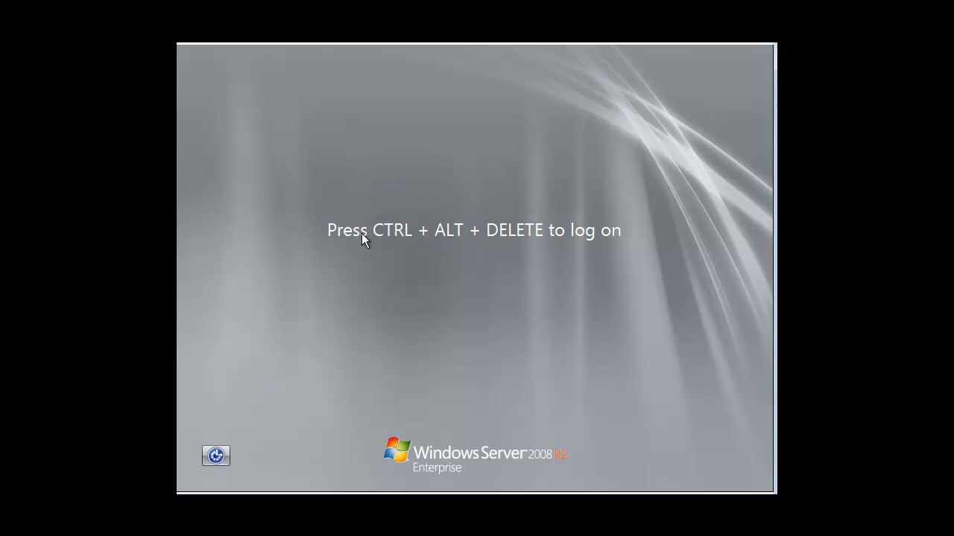
{"action": "key", "text": "ctrl+alt+Delete"}
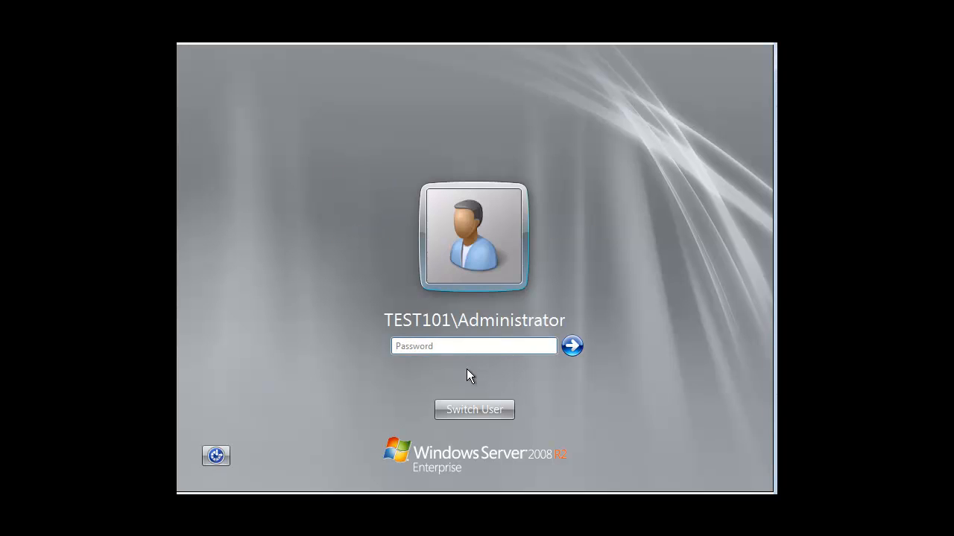
{"action": "type", "text": "•••••••"}
{"action": "key", "text": "Return"}
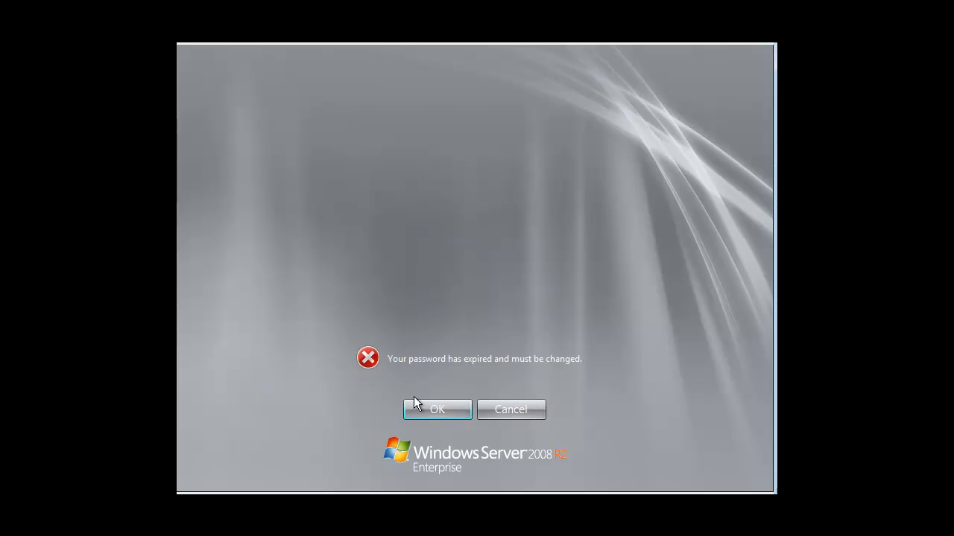
Replace the expired administrator password with a new one, confirming it, and reach the desktop.
{"action": "left_click", "coordinate": [418, 409]}
{"action": "key", "text": "Tab"}
{"action": "type", "text": "•••••"}
{"action": "key", "text": "BackSpace"}
{"action": "key", "text": "BackSpace"}
{"action": "key", "text": "BackSpace"}
{"action": "key", "text": "BackSpace"}
{"action": "key", "text": "BackSpace"}
{"action": "type", "text": "•••••••••"}
{"action": "key", "text": "Tab"}
{"action": "type", "text": "•••••••••"}
{"action": "key", "text": "Return"}
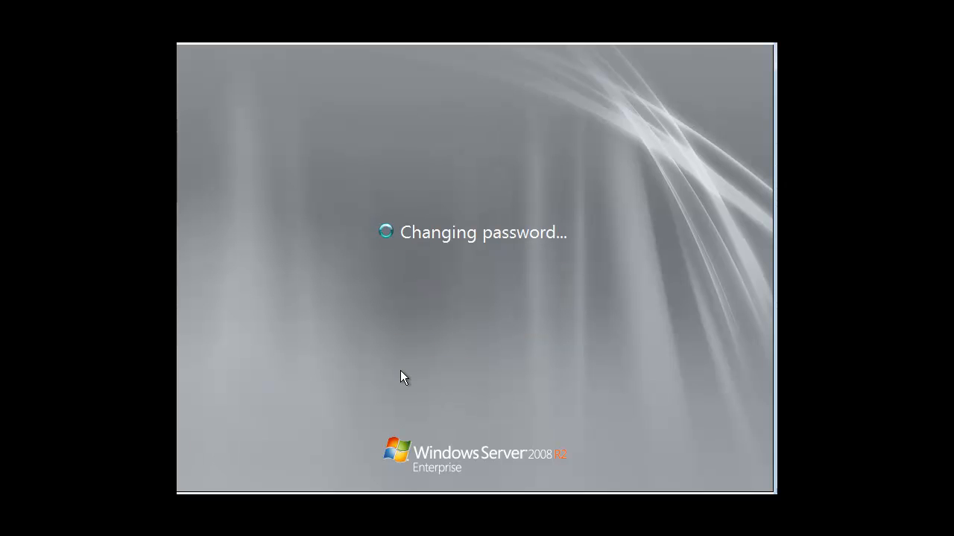
{"action": "left_click", "coordinate": [465, 408]}
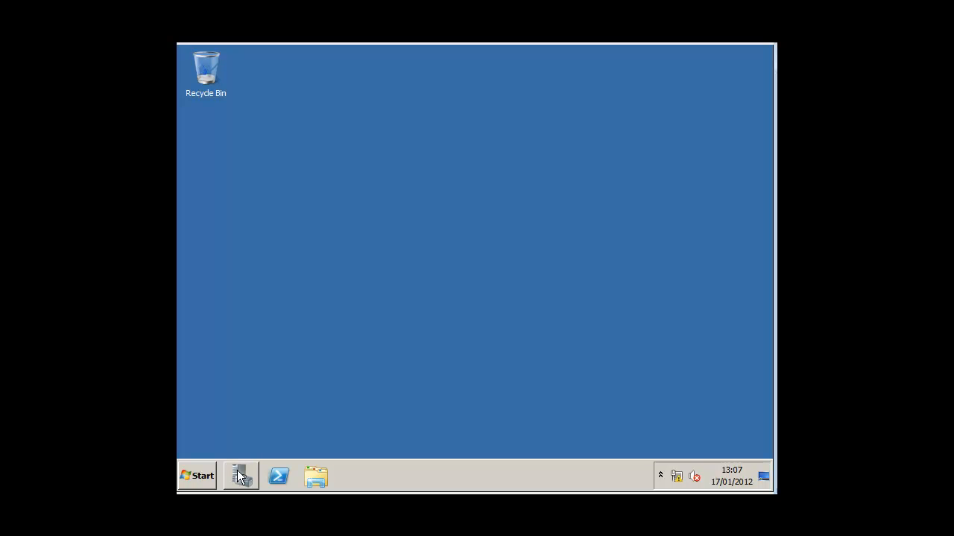
Launch Active Directory Users and Computers from the Start menu's Administrative Tools.
{"action": "left_click", "coordinate": [200, 475]}
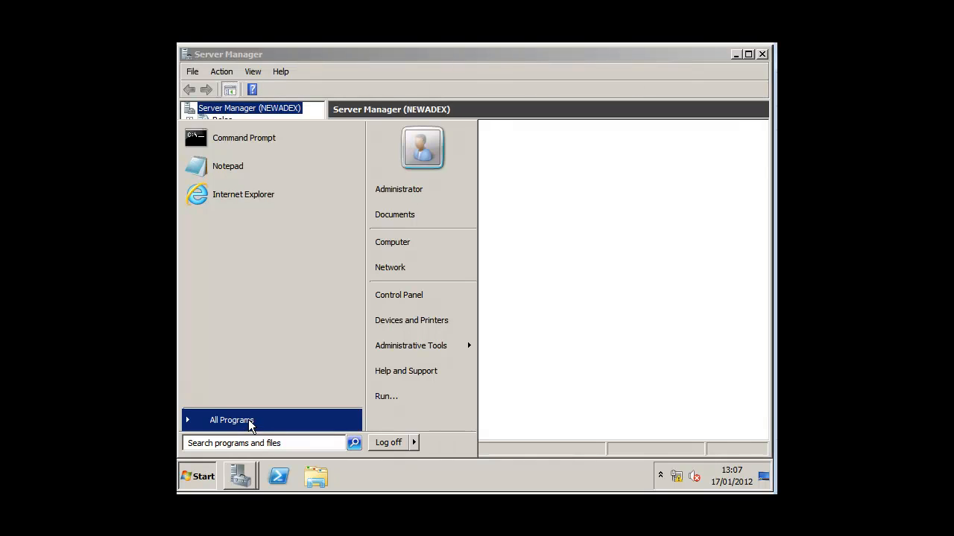
{"action": "left_click", "coordinate": [249, 423]}
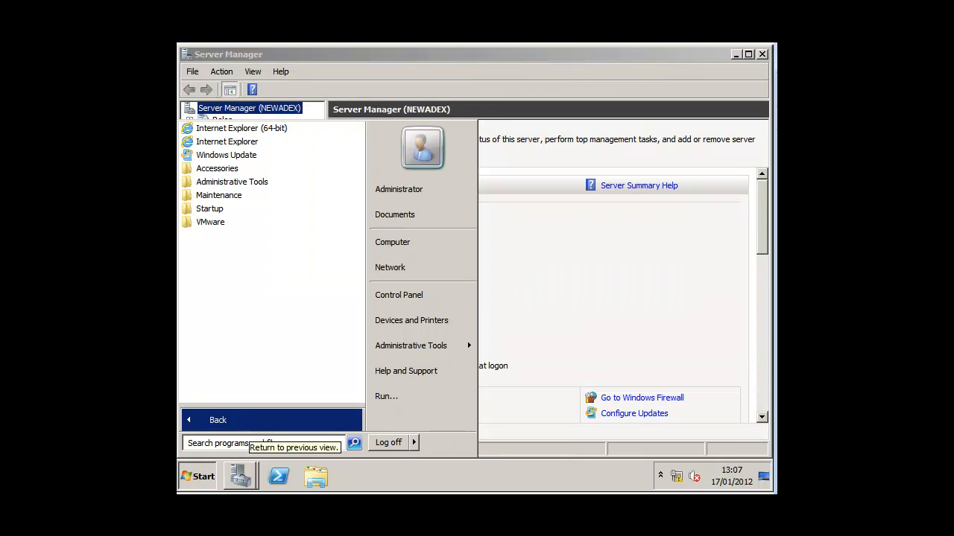
{"action": "left_click", "coordinate": [273, 183]}
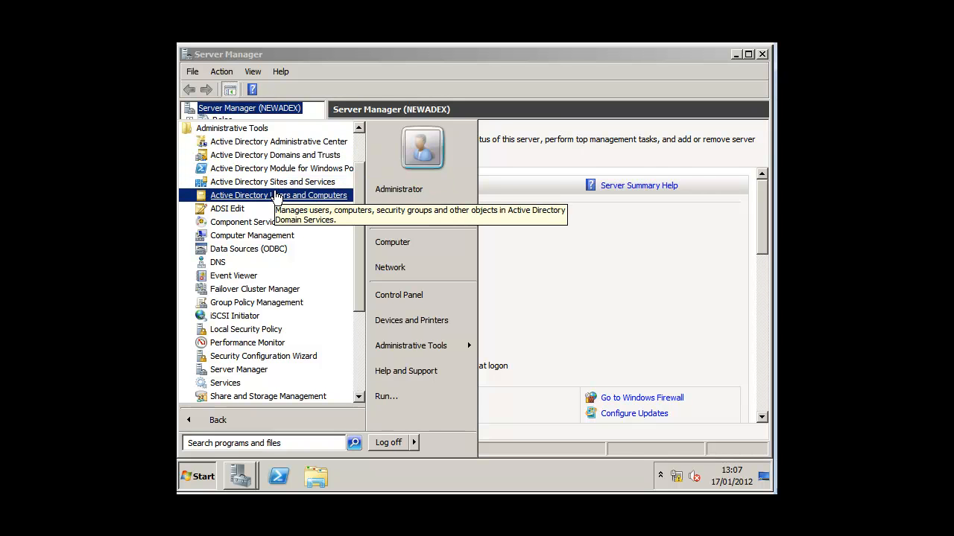
{"action": "left_click", "coordinate": [275, 196]}
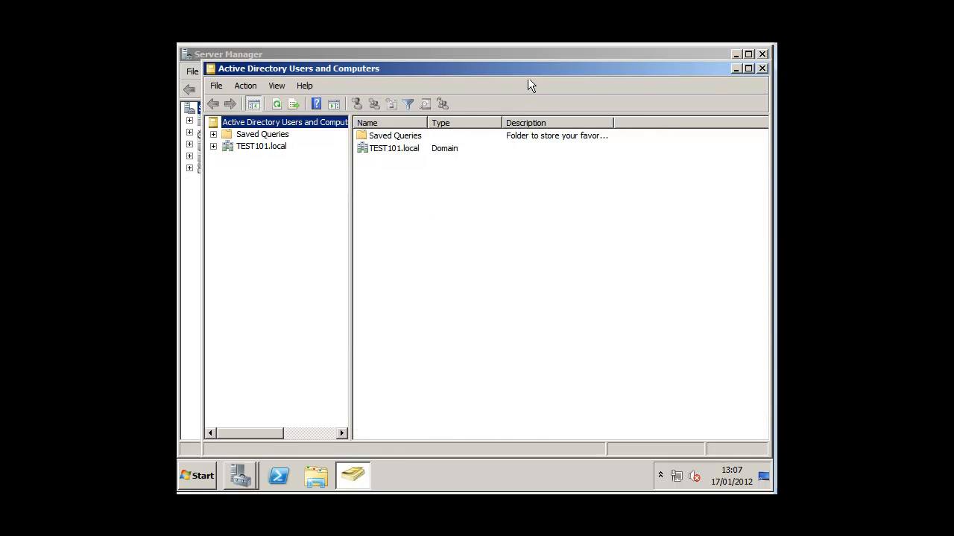
Maximize the console and expand the TEST101.local domain to show its containers.
{"action": "double_click", "coordinate": [528, 68]}
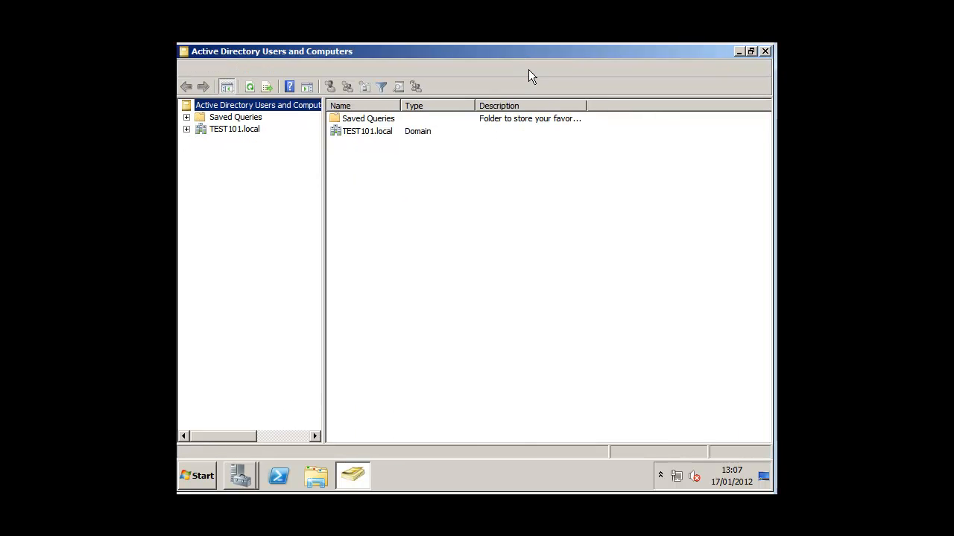
{"action": "left_click", "coordinate": [186, 129]}
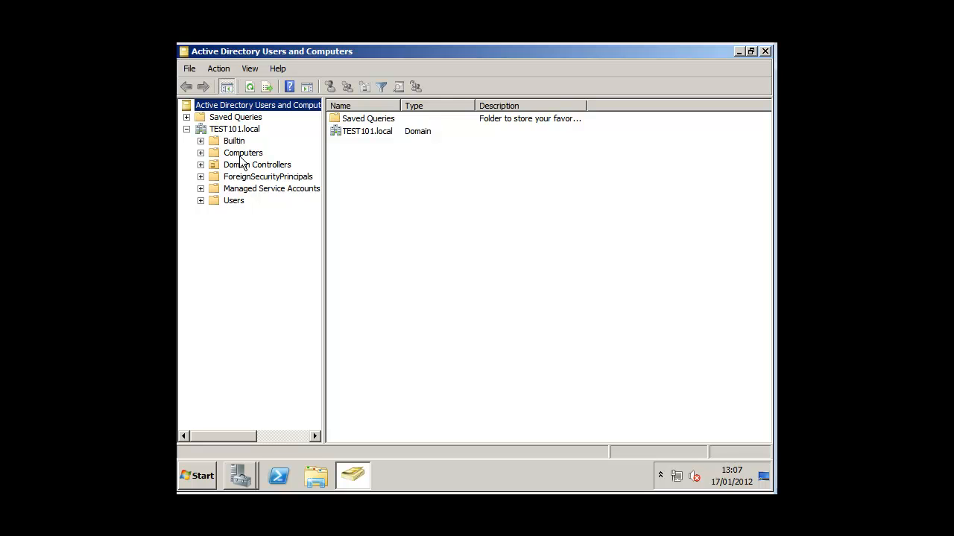
{"action": "left_click", "coordinate": [234, 200]}
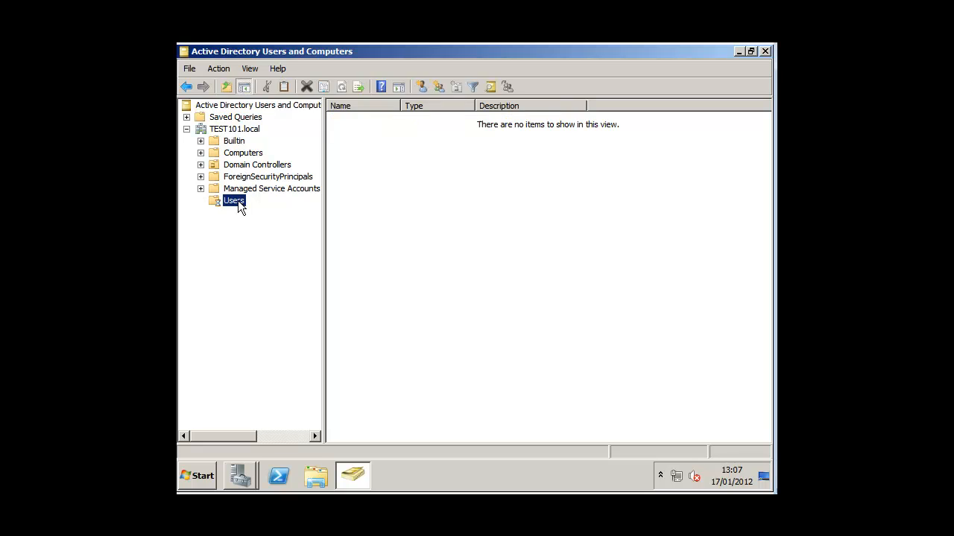
Add a new organizational unit named USERS101 to TEST101.local.
{"action": "right_click", "coordinate": [237, 133]}
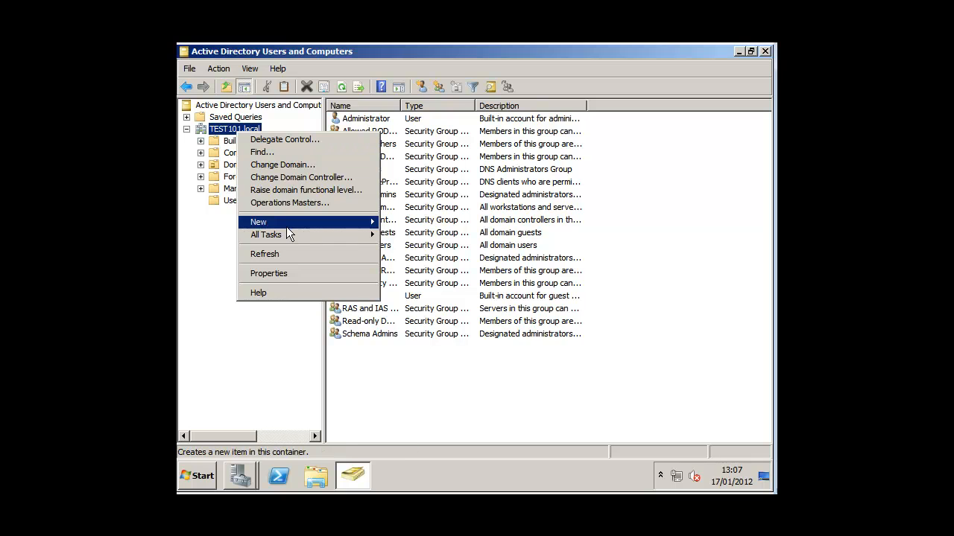
{"action": "mouse_move", "coordinate": [286, 227]}
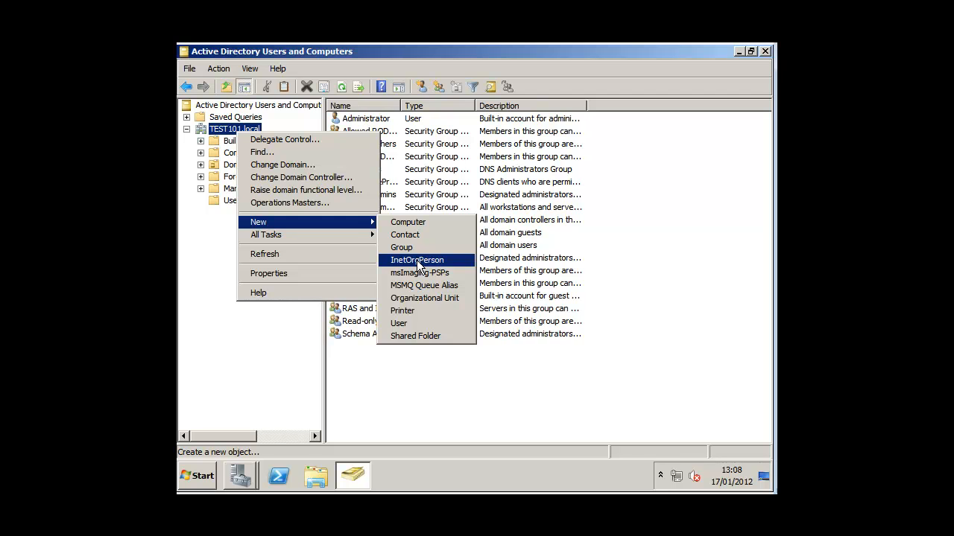
{"action": "left_click", "coordinate": [419, 297]}
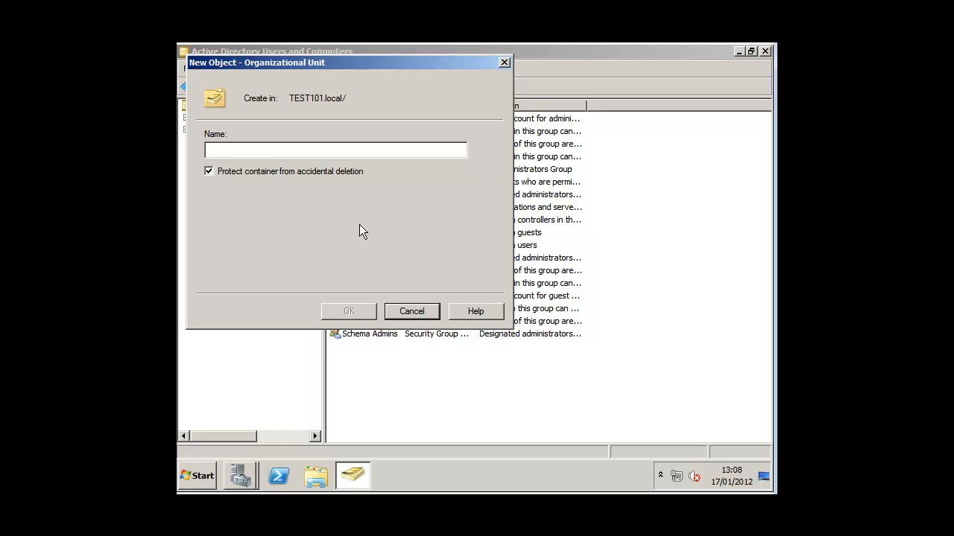
{"action": "type", "text": "USERS101"}
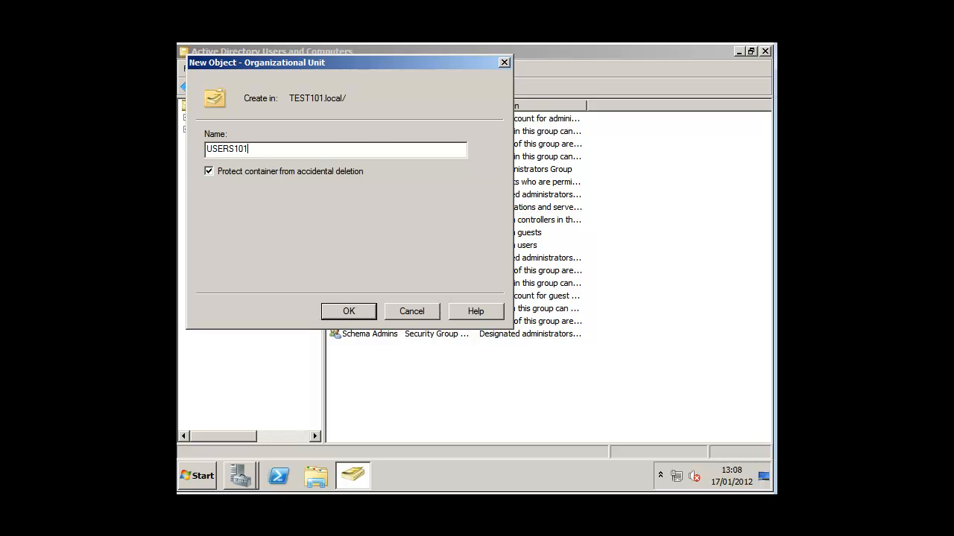
{"action": "key", "text": "Return"}
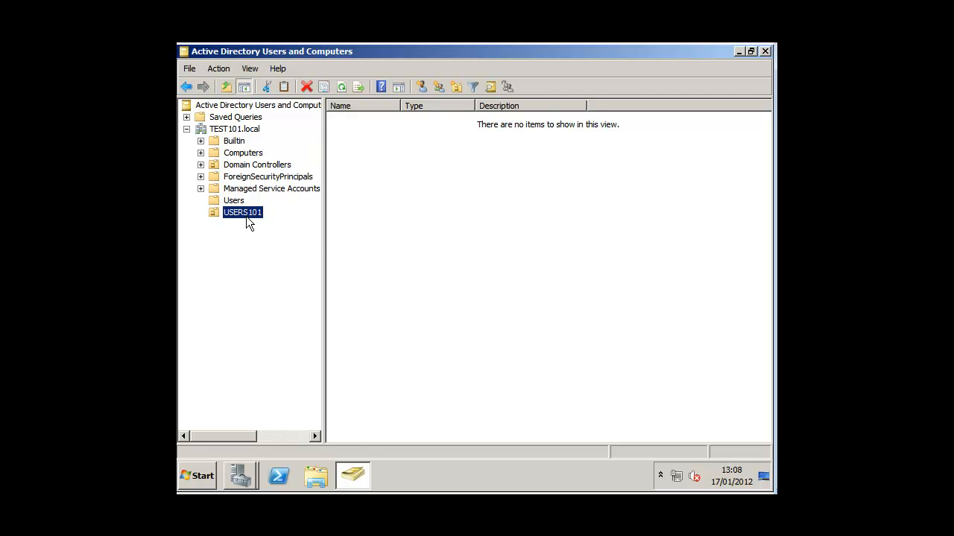
Start a new user in USERS101 named Test tester and give it a logon name.
{"action": "right_click", "coordinate": [441, 216]}
{"action": "mouse_move", "coordinate": [477, 268]}
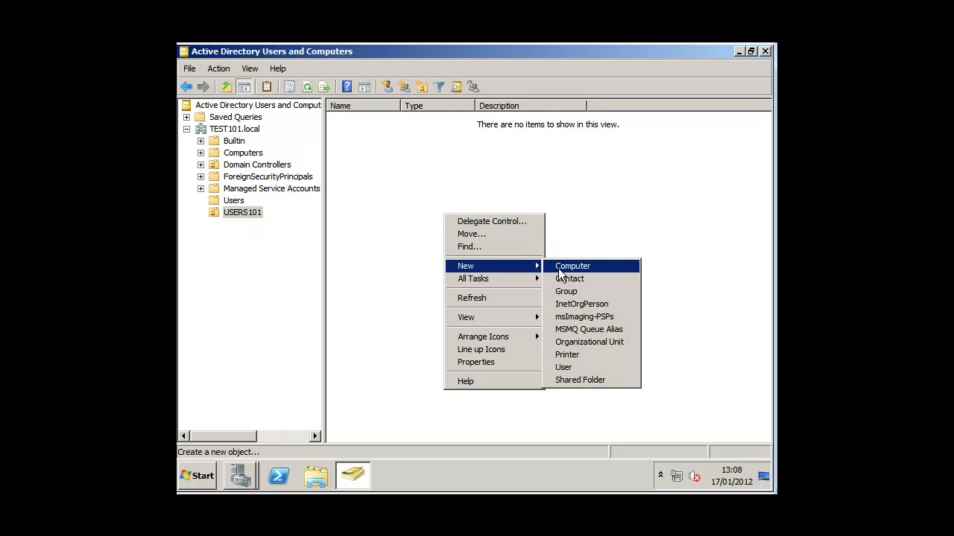
{"action": "left_click", "coordinate": [567, 367]}
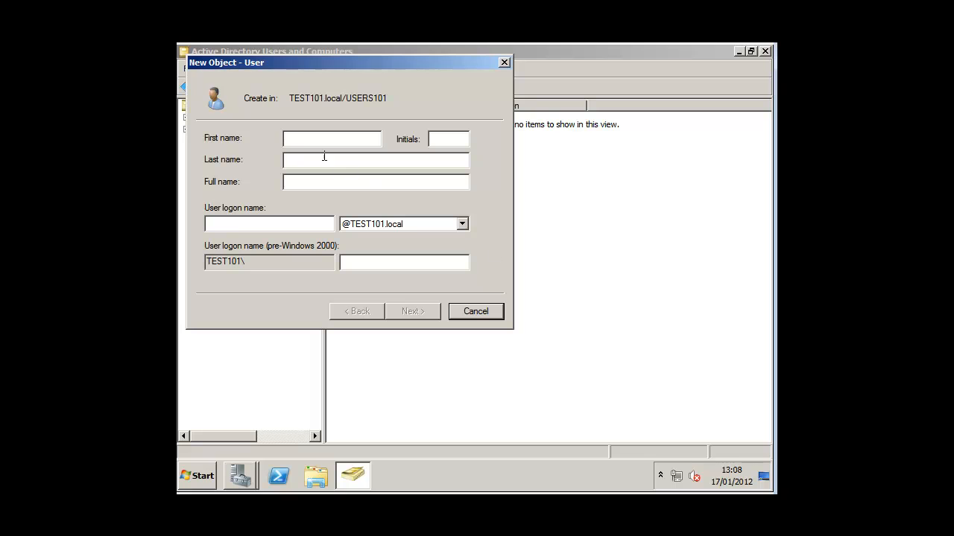
{"action": "type", "text": "Test"}
{"action": "key", "text": "Tab"}
{"action": "type", "text": "teste"}
{"action": "left_click", "coordinate": [306, 222]}
{"action": "type", "text": "supera"}
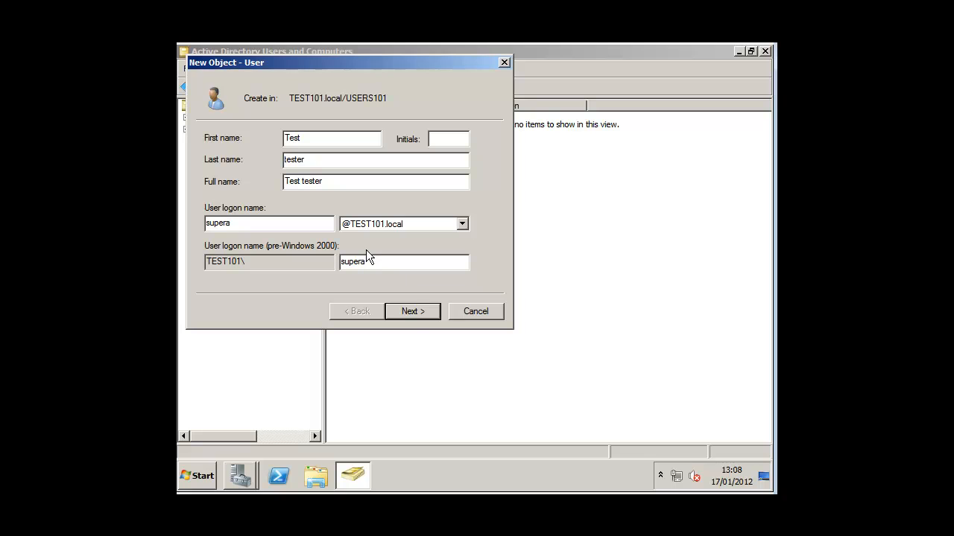
{"action": "left_click", "coordinate": [412, 311]}
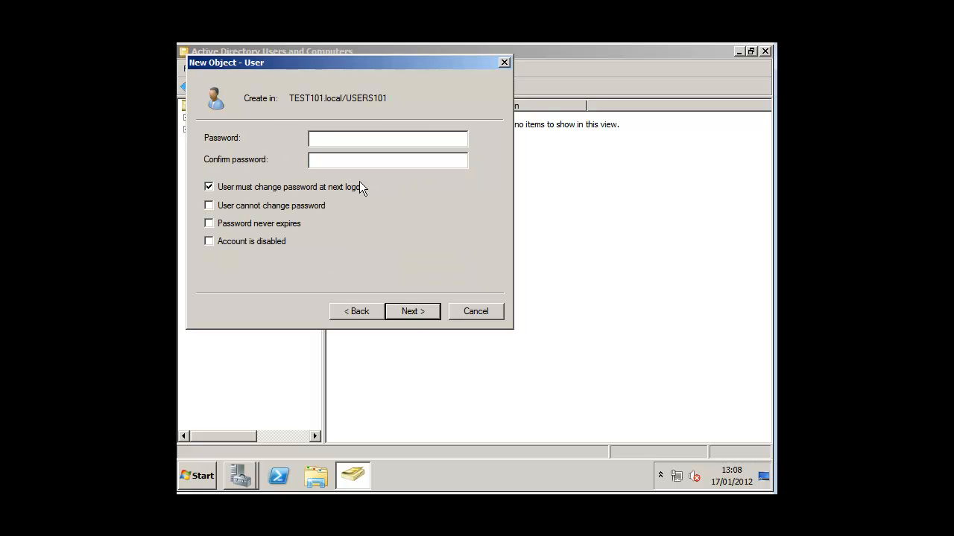
Set the user's password, with no change at next logon and never expiring, then finish.
{"action": "type", "text": "Password1"}
{"action": "key", "text": "Tab"}
{"action": "type", "text": "Password1"}
{"action": "left_click", "coordinate": [240, 188]}
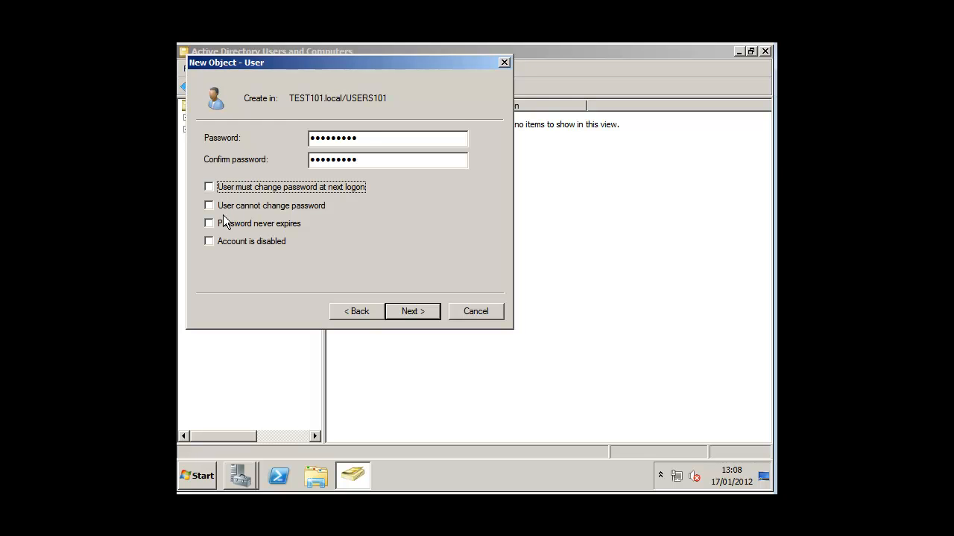
{"action": "left_click", "coordinate": [210, 223]}
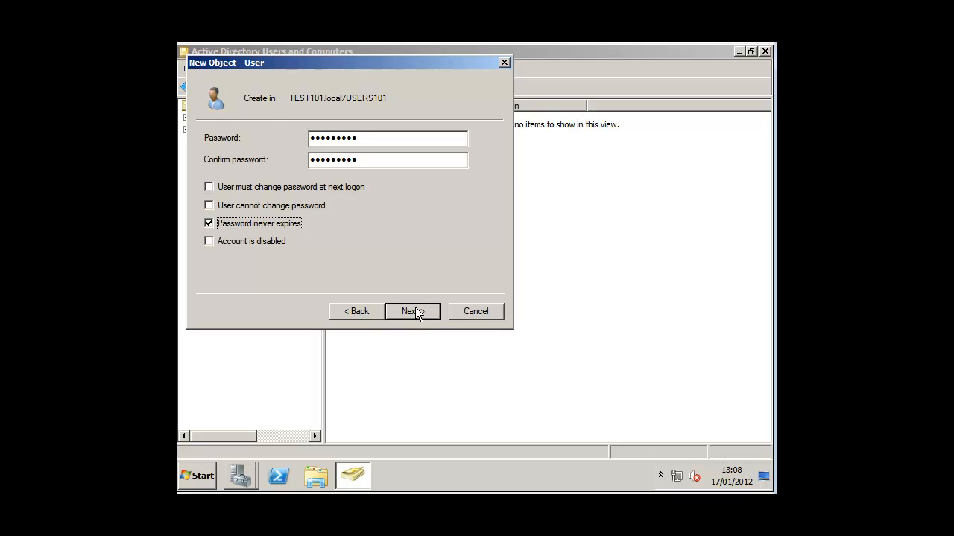
{"action": "left_click", "coordinate": [415, 310]}
{"action": "left_click", "coordinate": [412, 312]}
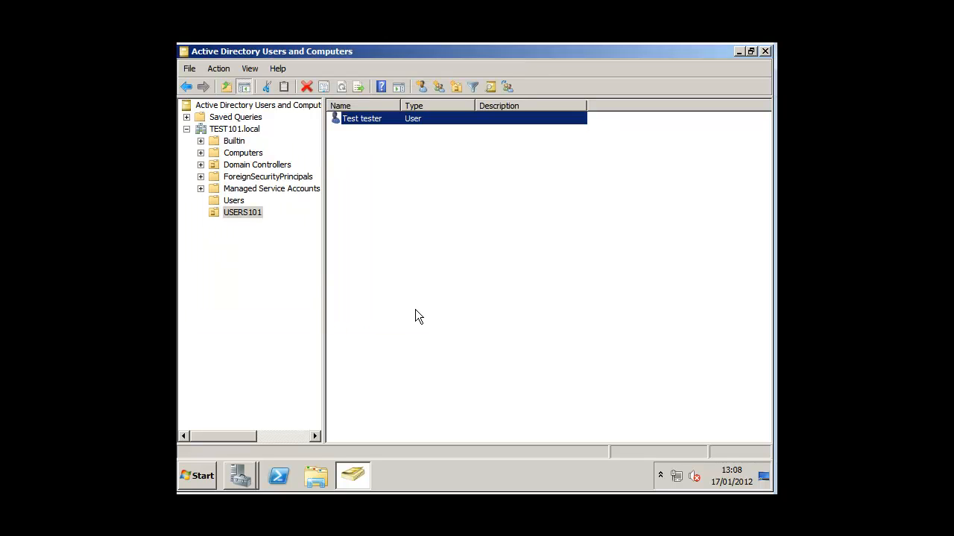
Add Test tester to the Domain Admins group in its Member Of properties.
{"action": "double_click", "coordinate": [365, 119]}
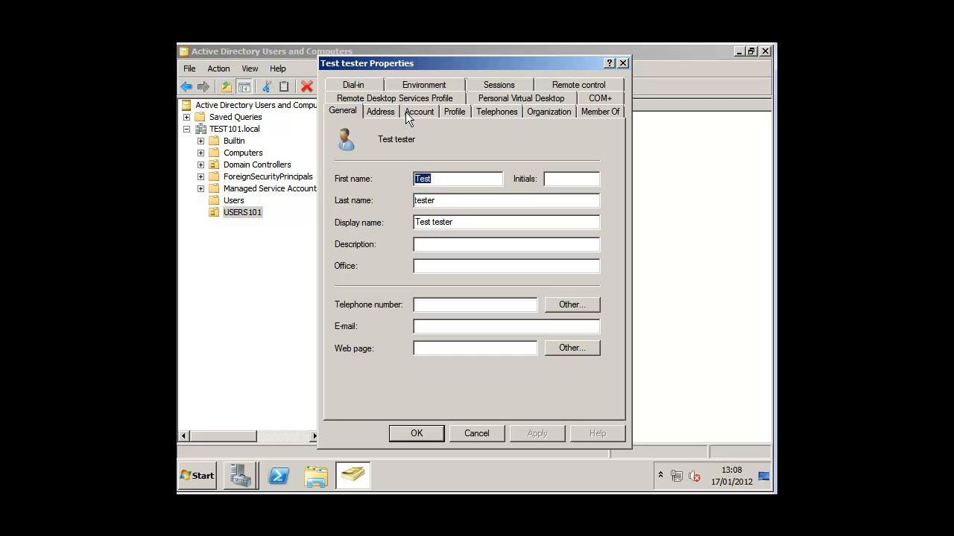
{"action": "left_click", "coordinate": [594, 112]}
{"action": "left_click", "coordinate": [363, 289]}
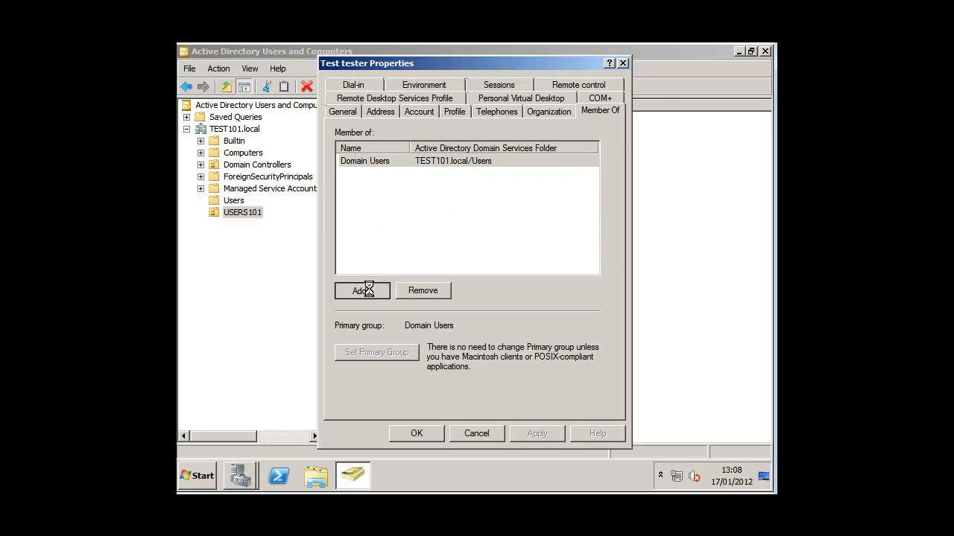
{"action": "type", "text": "domai"}
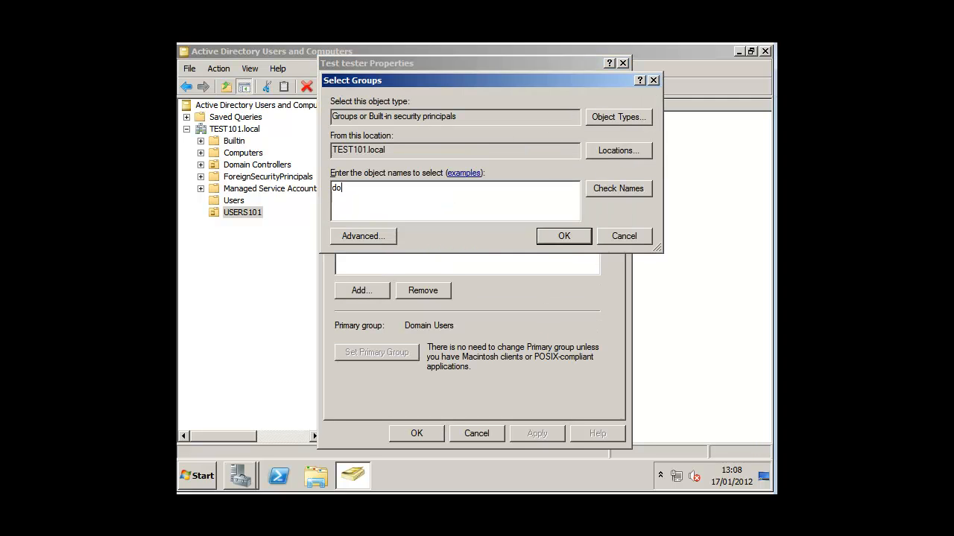
{"action": "key", "text": "BackSpace"}
{"action": "key", "text": "BackSpace"}
{"action": "key", "text": "Return"}
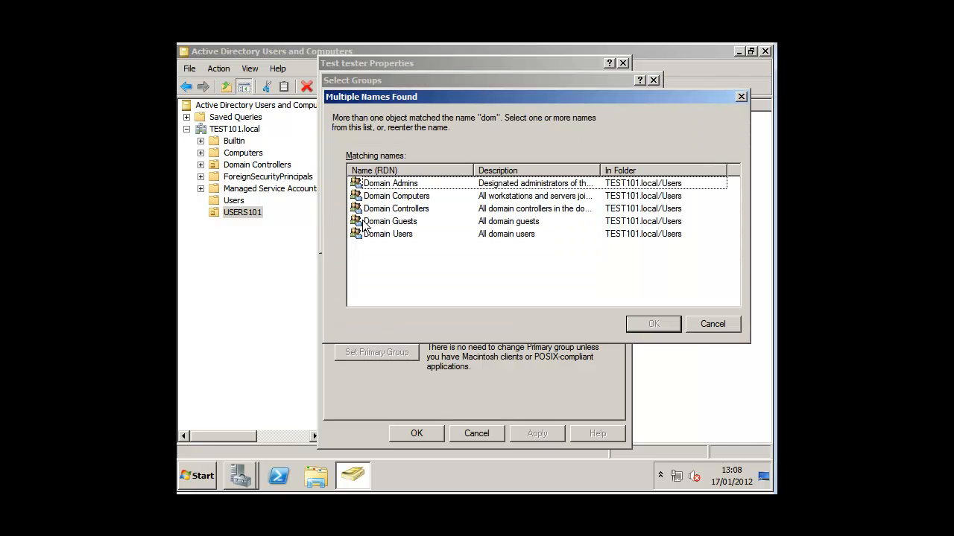
{"action": "left_click", "coordinate": [387, 186]}
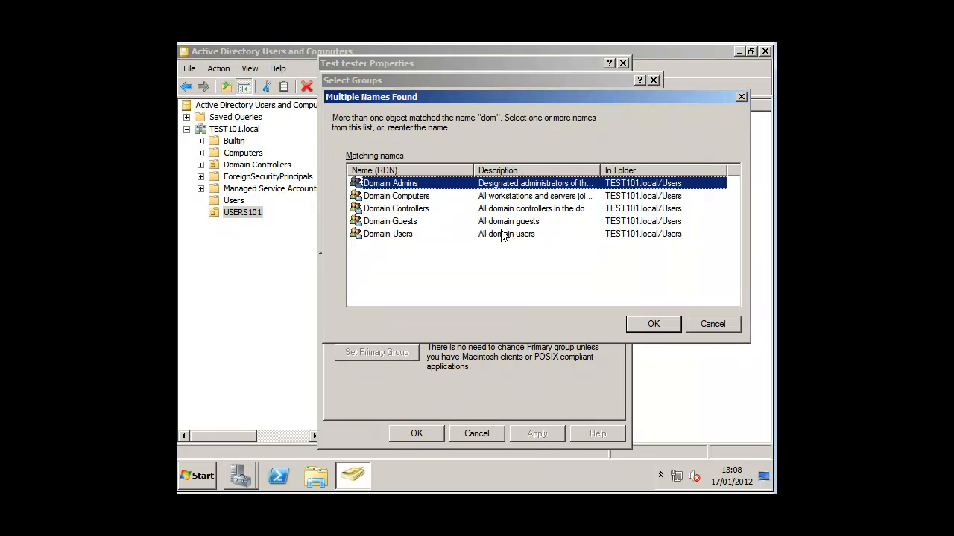
{"action": "left_click", "coordinate": [648, 324]}
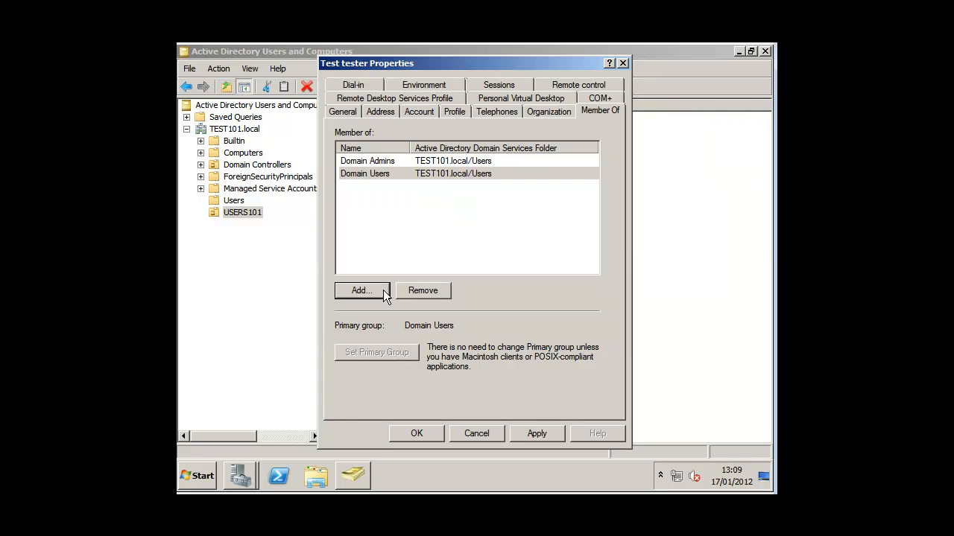
Add Enterprise Admins and Schema Admins memberships, then save the properties.
{"action": "left_click", "coordinate": [362, 291]}
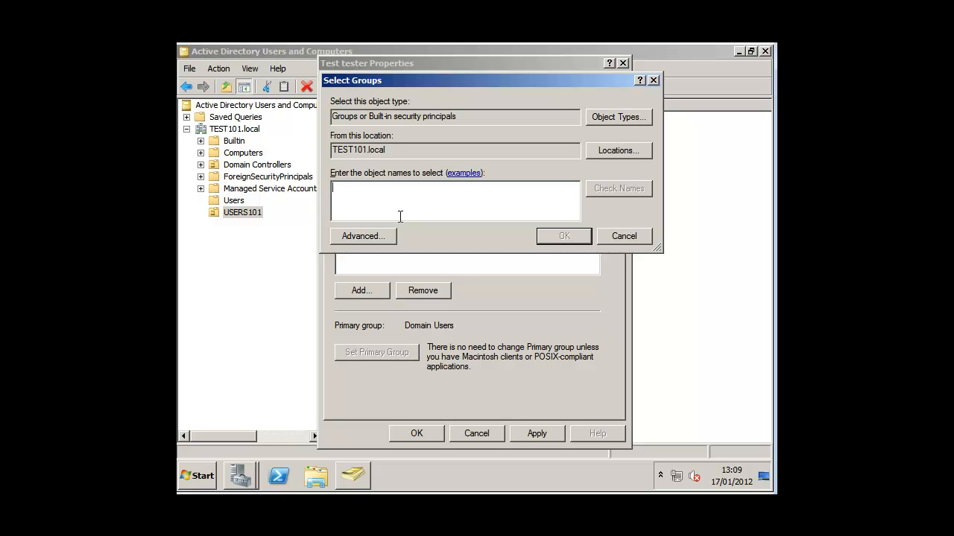
{"action": "type", "text": "e"}
{"action": "key", "text": "BackSpace"}
{"action": "type", "text": "enter"}
{"action": "key", "text": "Return"}
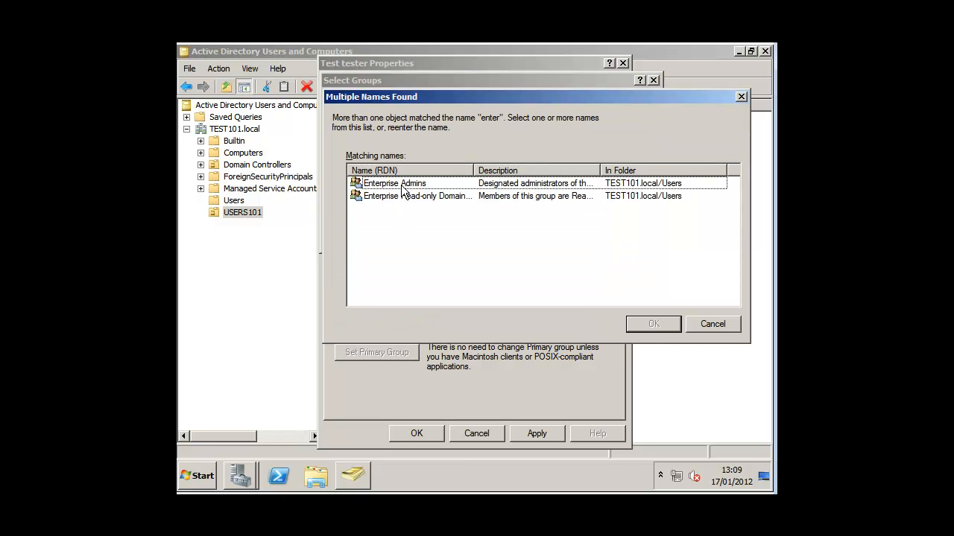
{"action": "double_click", "coordinate": [400, 186]}
{"action": "left_click", "coordinate": [372, 290]}
{"action": "type", "text": "sch"}
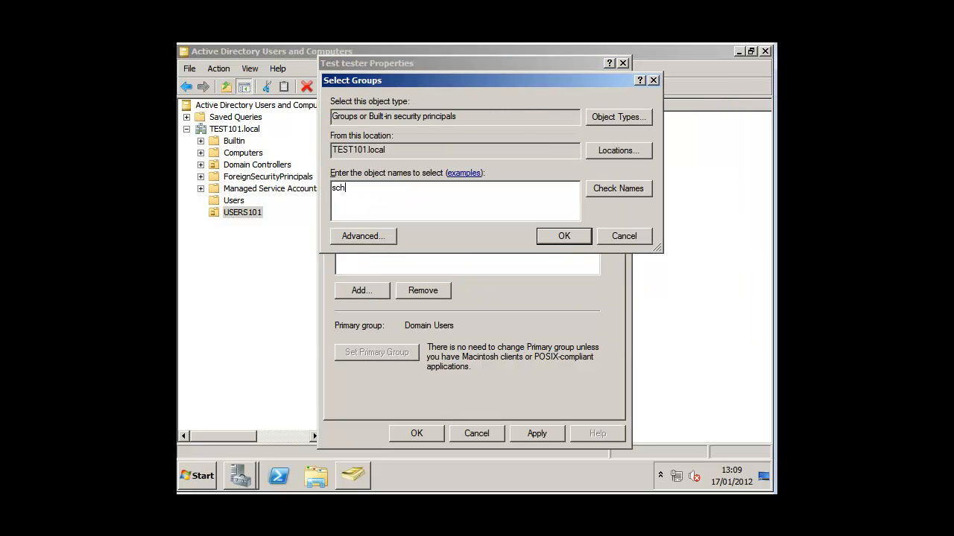
{"action": "key", "text": "Return"}
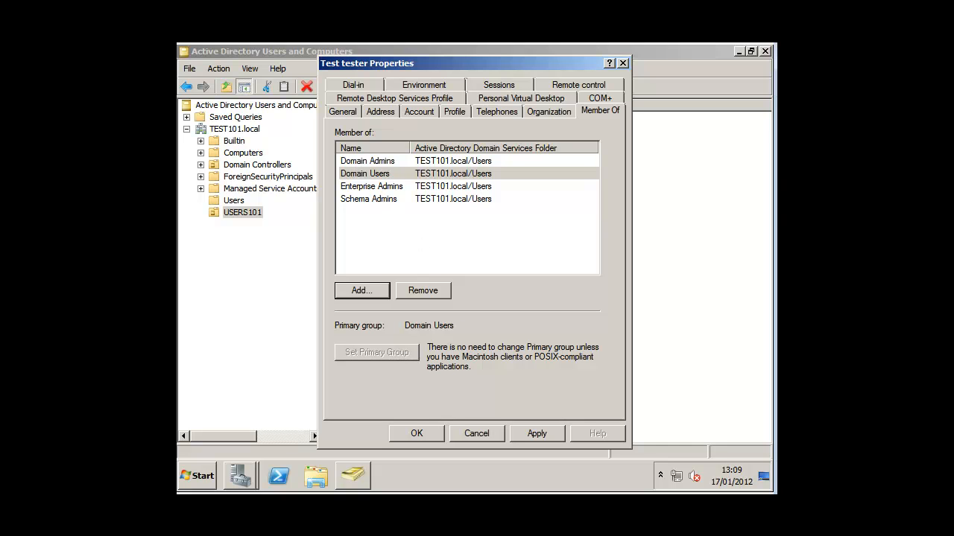
{"action": "left_click", "coordinate": [418, 433]}
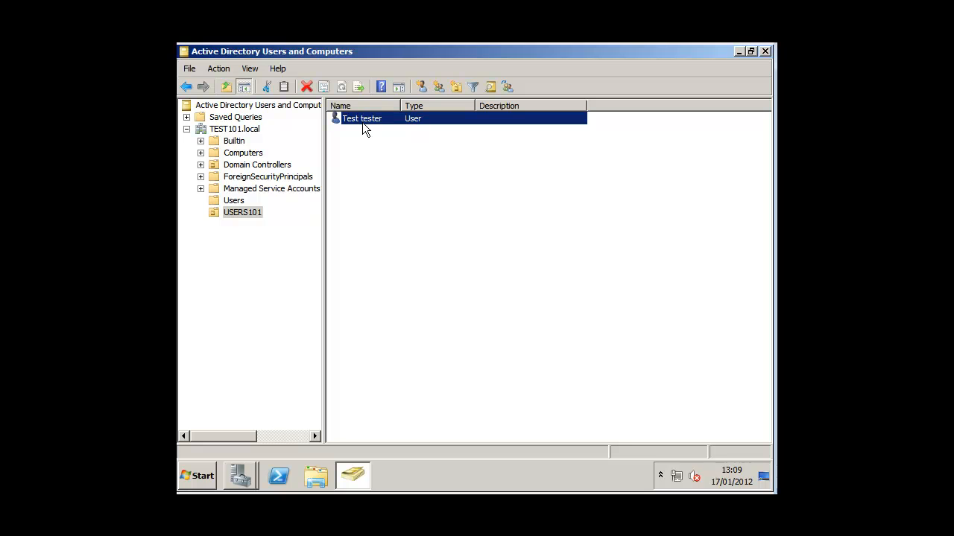
Log the Administrator off the server.
{"action": "left_click", "coordinate": [212, 477]}
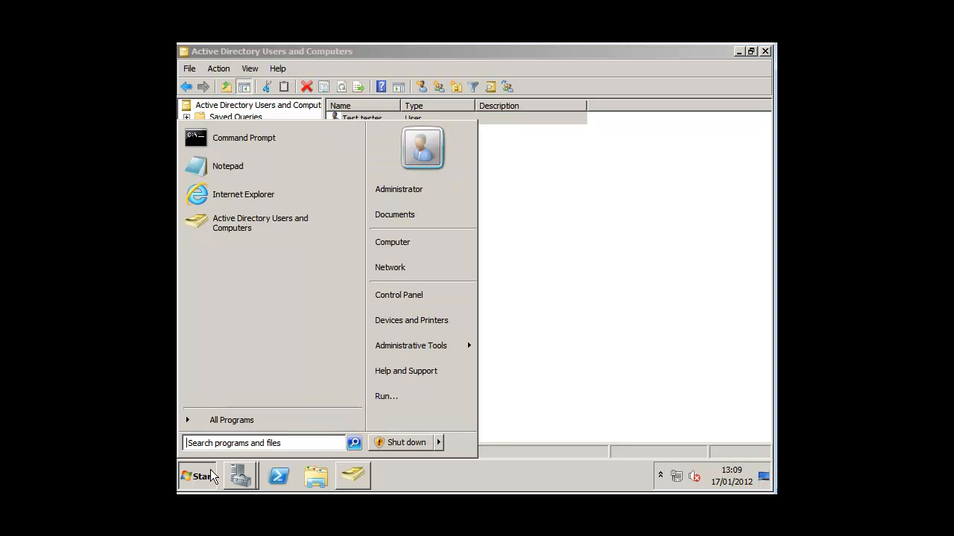
{"action": "mouse_move", "coordinate": [439, 445]}
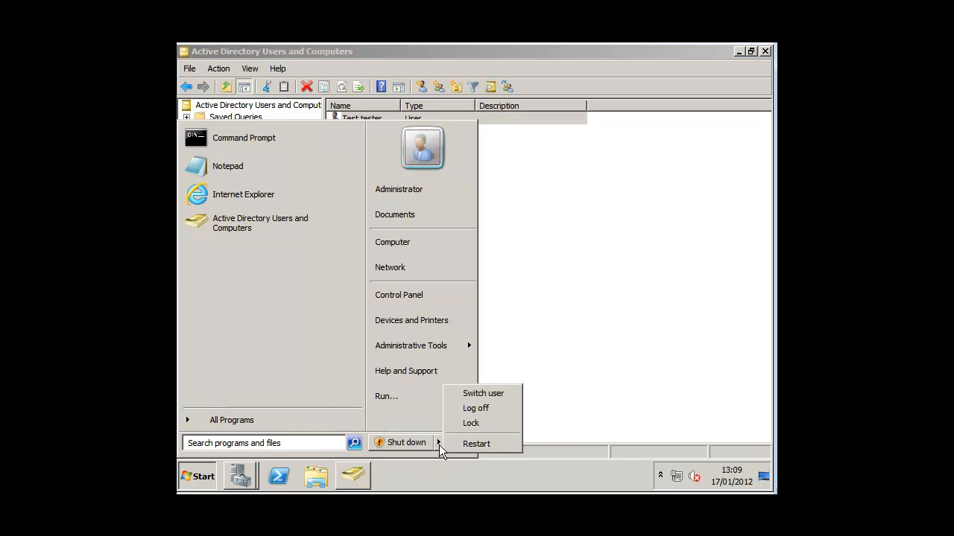
{"action": "left_click", "coordinate": [472, 410]}
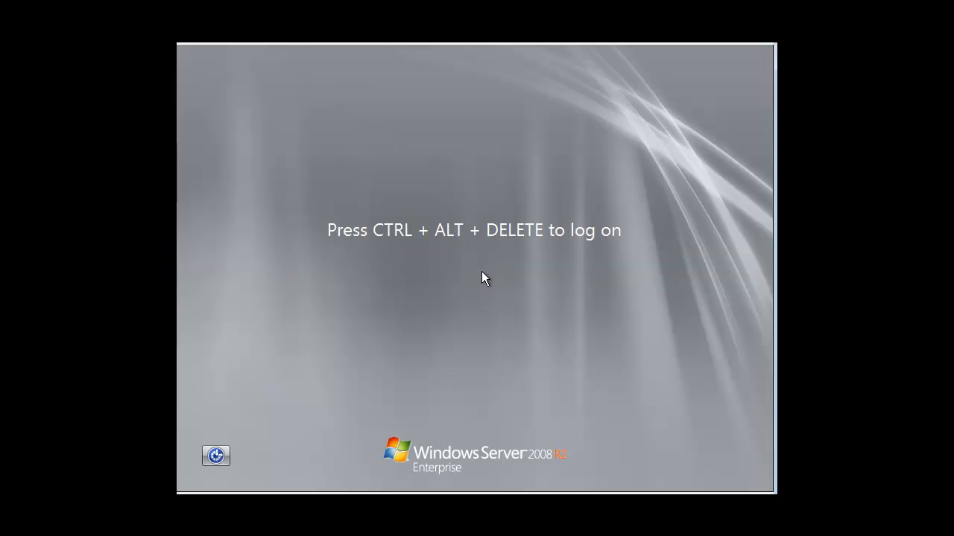
Sign in as another user with the Test tester account's logon name and password.
{"action": "key", "text": "ctrl+alt+Delete"}
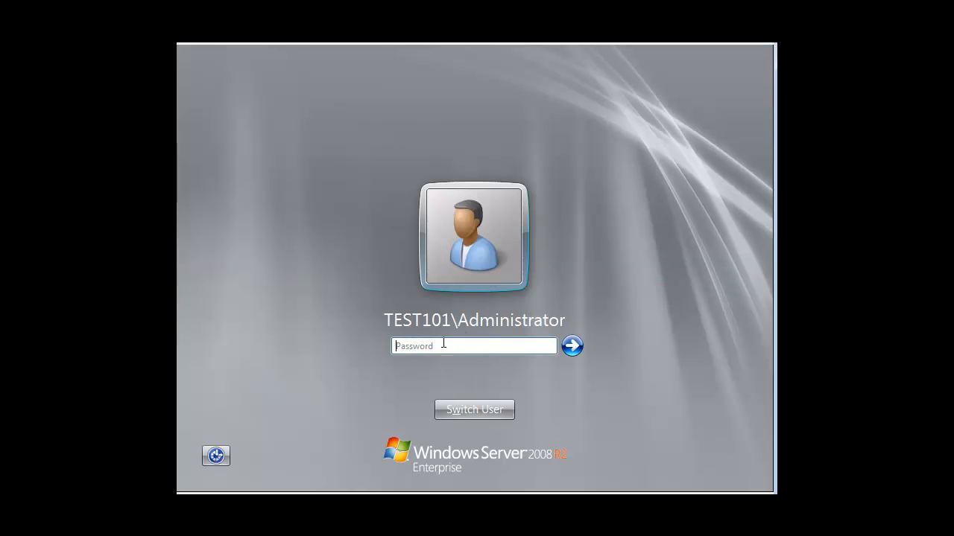
{"action": "left_click", "coordinate": [487, 408]}
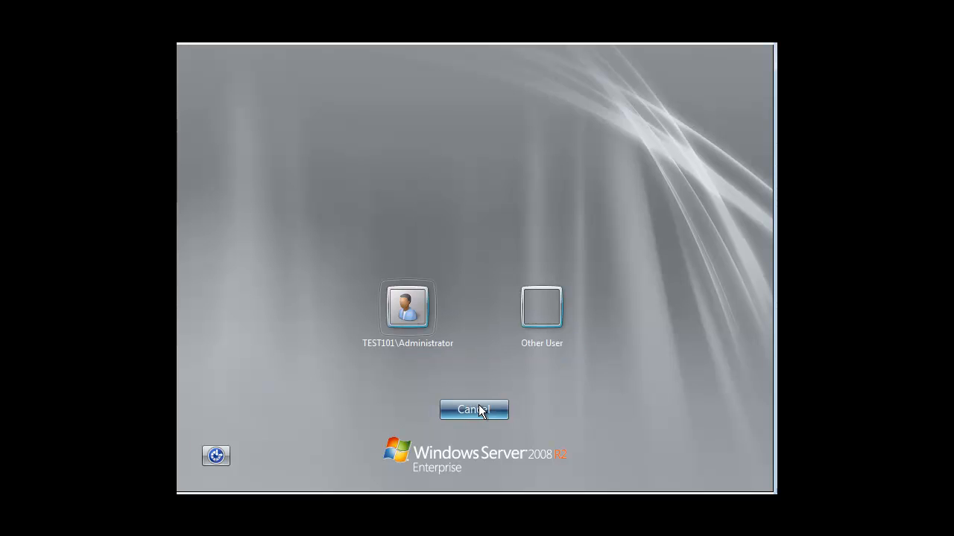
{"action": "left_click", "coordinate": [526, 321]}
{"action": "type", "text": "supera"}
{"action": "key", "text": "Tab"}
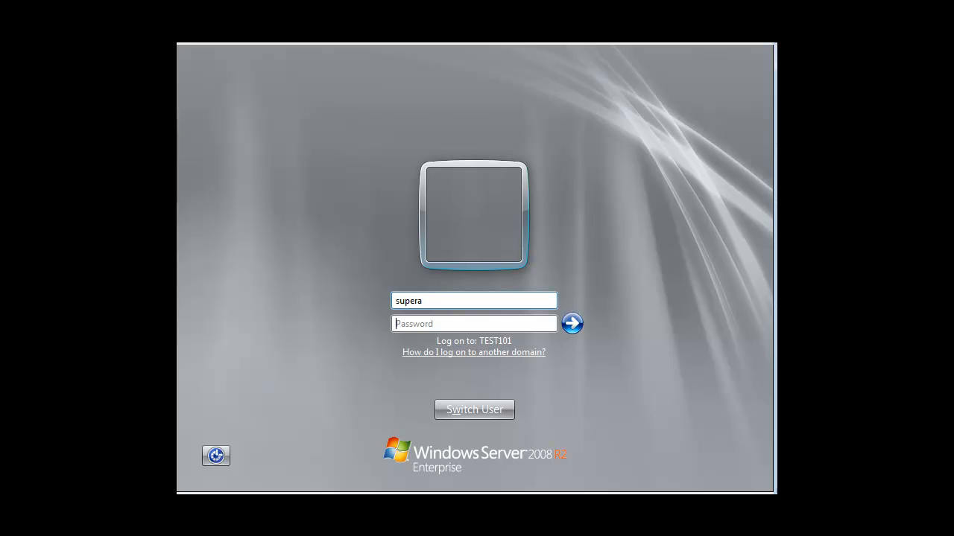
{"action": "type", "text": "Password1"}
{"action": "key", "text": "Return"}
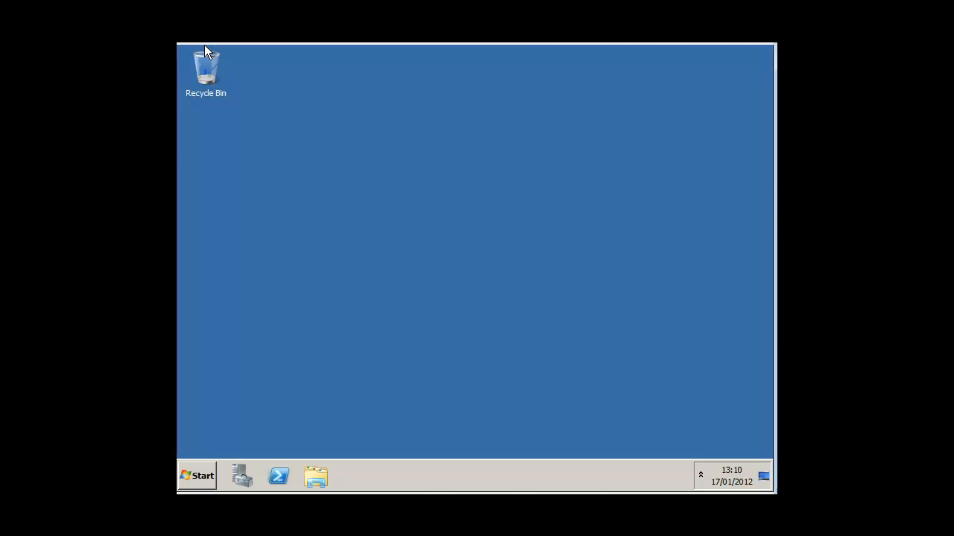
{"action": "left_click", "coordinate": [211, 470]}
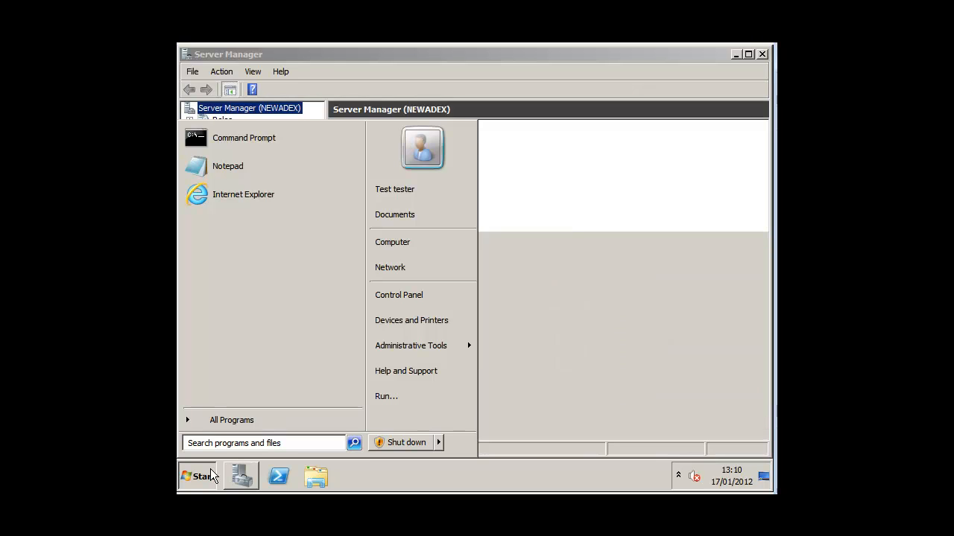
Launch the Active Directory administration tool from Administrative Tools, allowing elevation.
{"action": "left_click", "coordinate": [228, 420]}
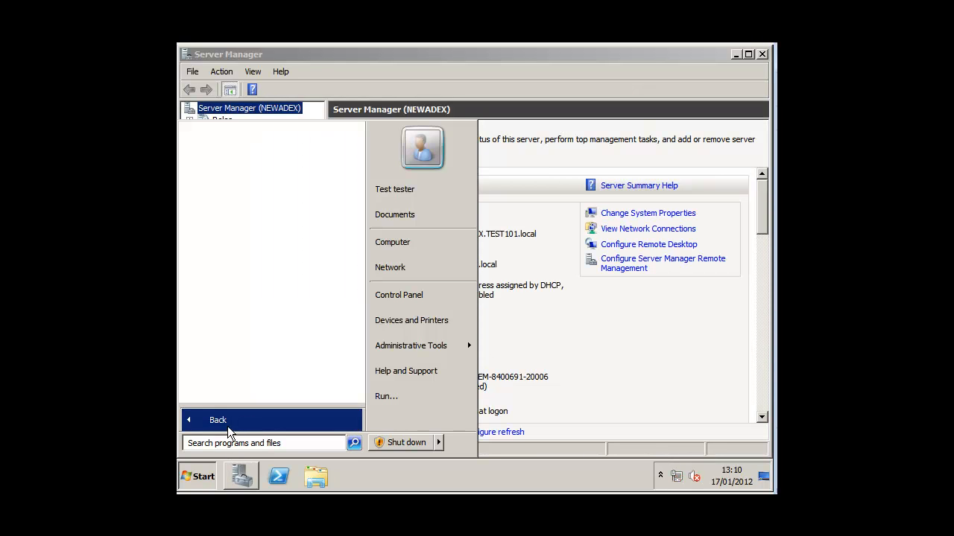
{"action": "left_click", "coordinate": [239, 183]}
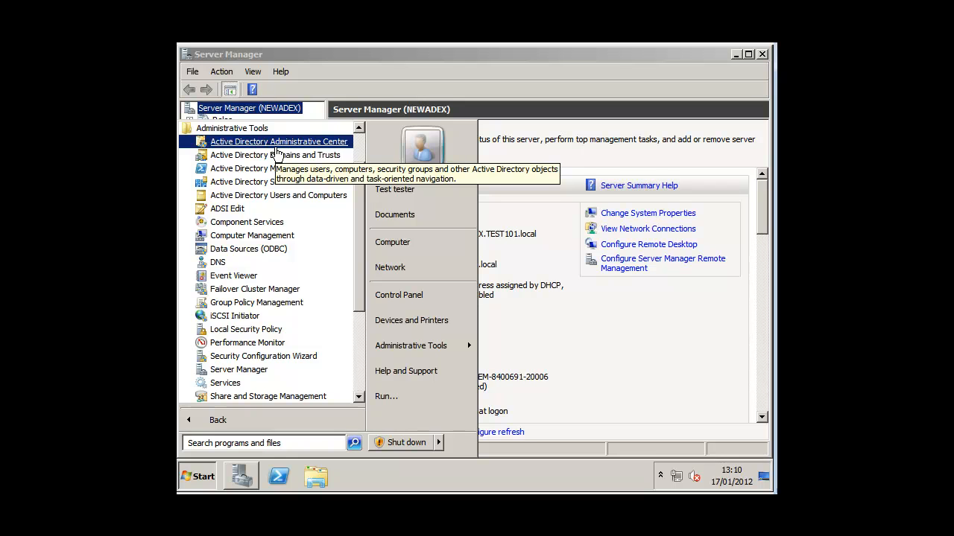
{"action": "left_click", "coordinate": [324, 142]}
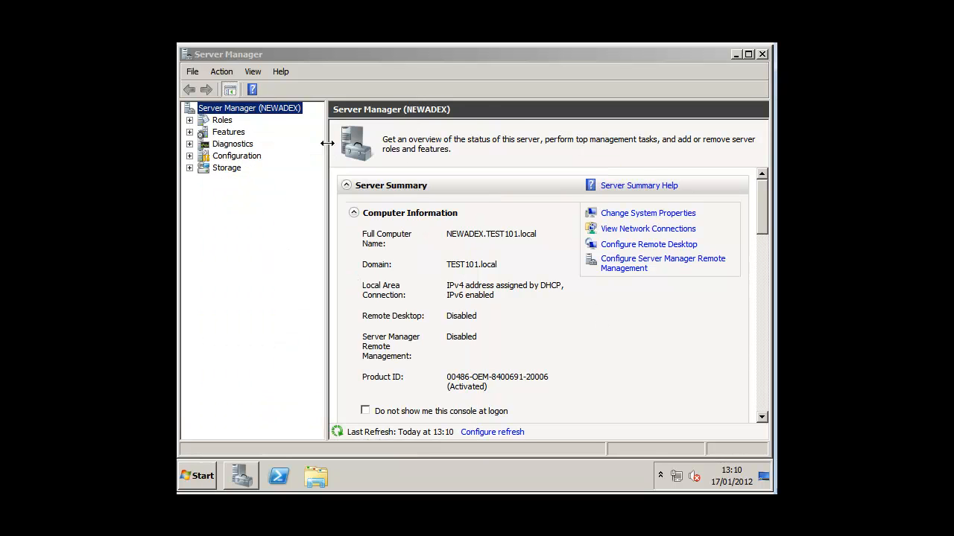
{"action": "left_click", "coordinate": [408, 303]}
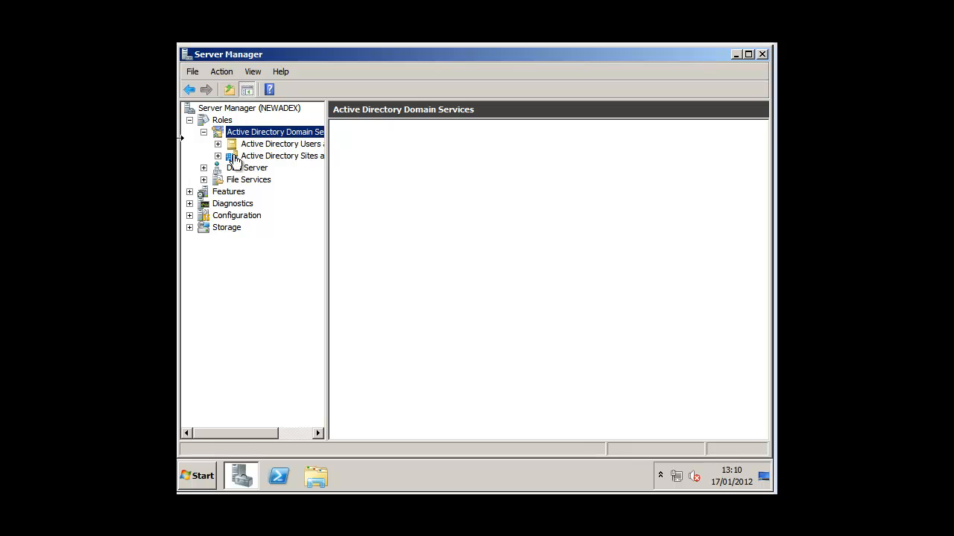
Check that USERS101 under TEST101.local lists Test tester, then minimize Server Manager.
{"action": "left_click", "coordinate": [218, 144]}
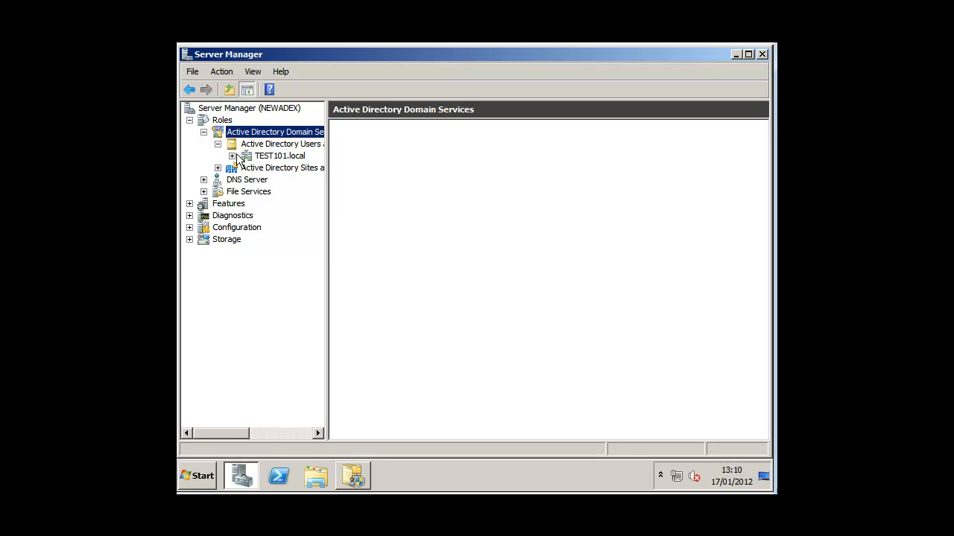
{"action": "left_click", "coordinate": [231, 156]}
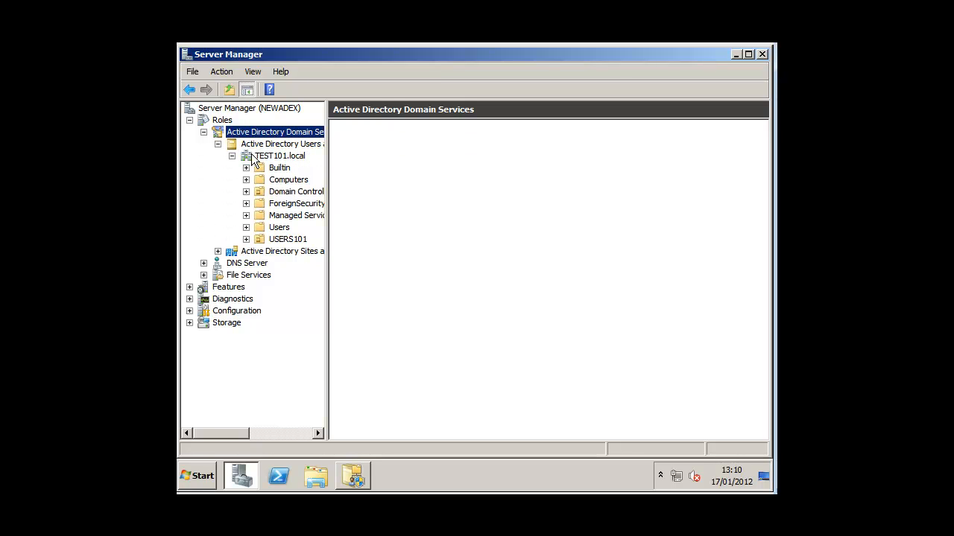
{"action": "left_click", "coordinate": [289, 239]}
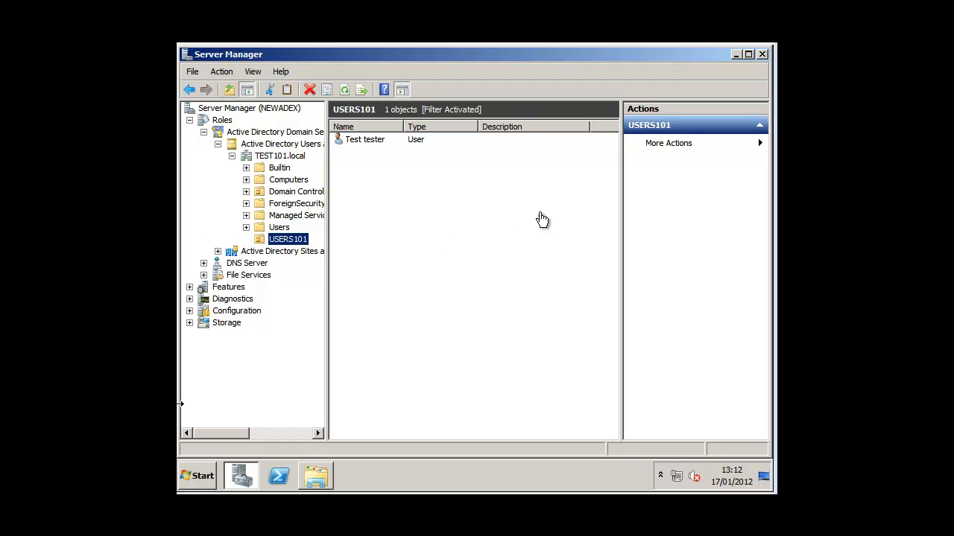
{"action": "left_click", "coordinate": [735, 54]}
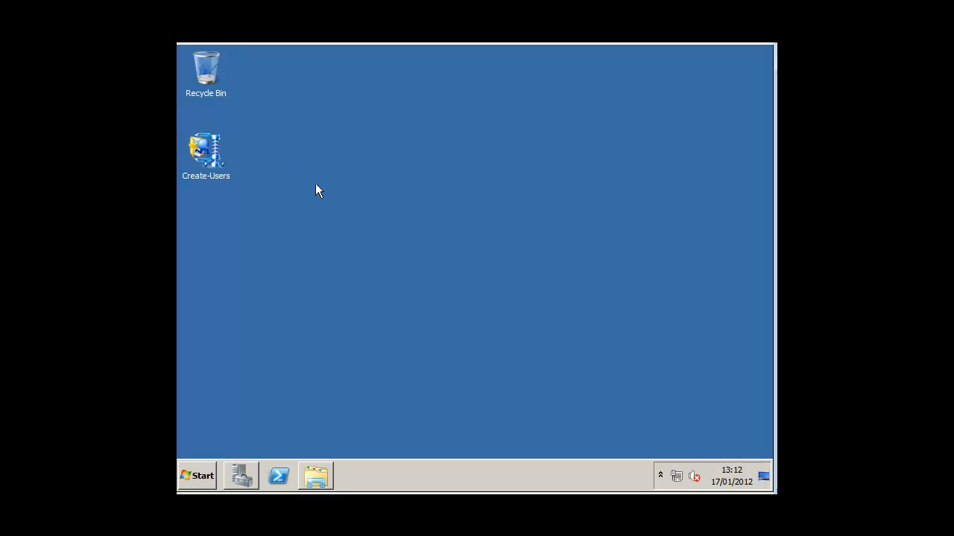
Run Create-Users.exe, unzip its 3 files into C:\Create-Users, and close the extractor.
{"action": "left_click", "coordinate": [229, 163]}
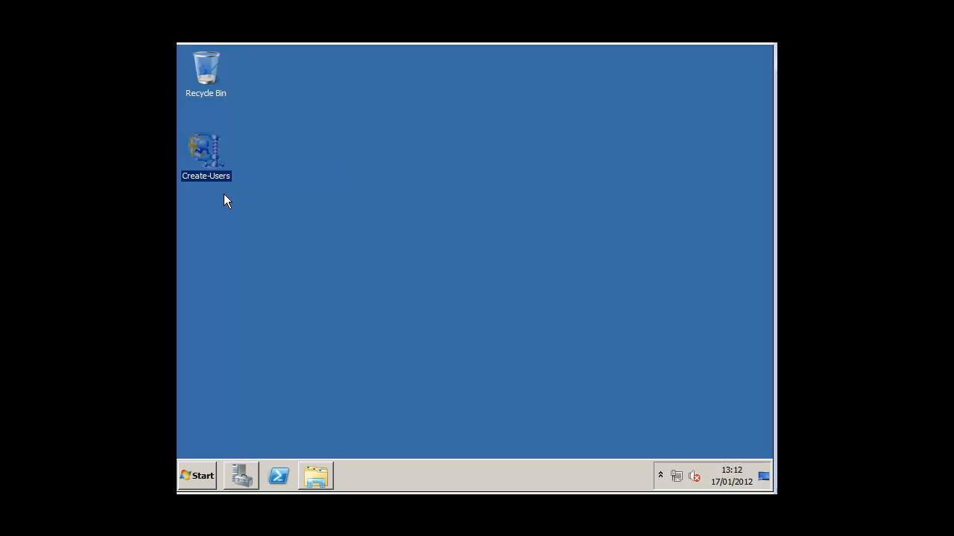
{"action": "double_click", "coordinate": [205, 149]}
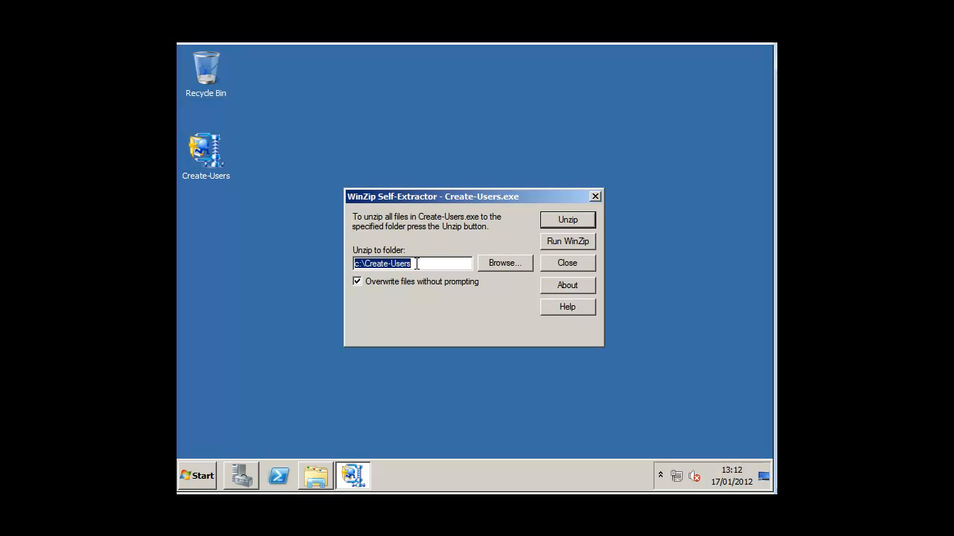
{"action": "left_click", "coordinate": [560, 225]}
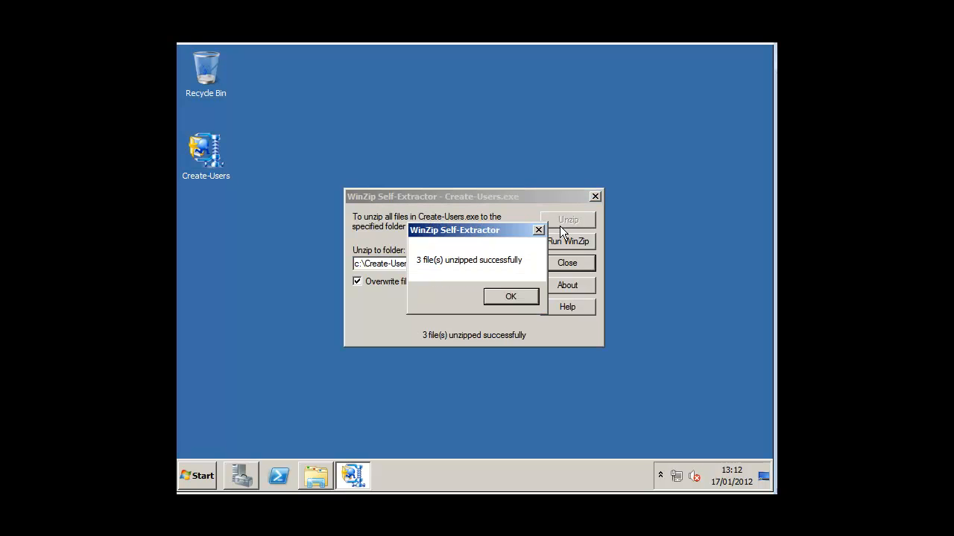
{"action": "left_click", "coordinate": [514, 296]}
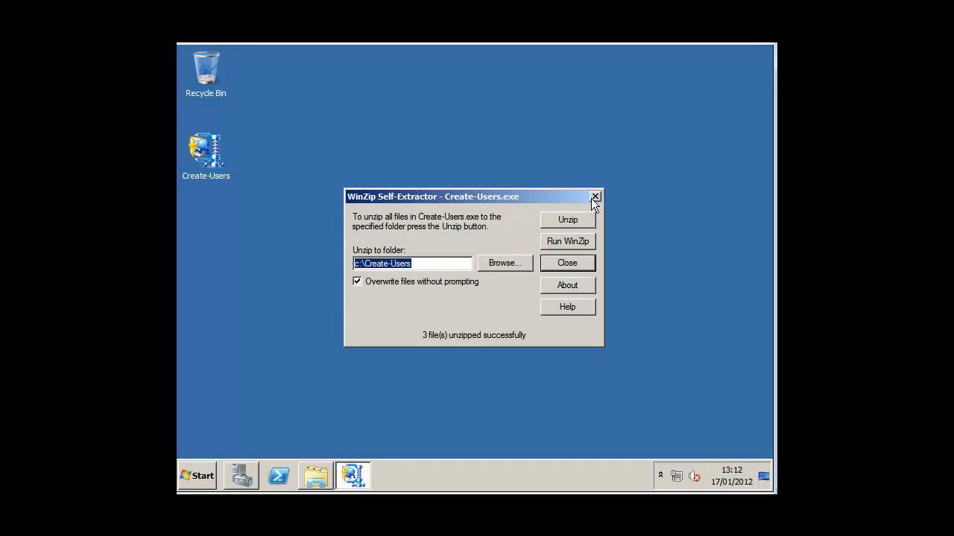
{"action": "left_click", "coordinate": [593, 196]}
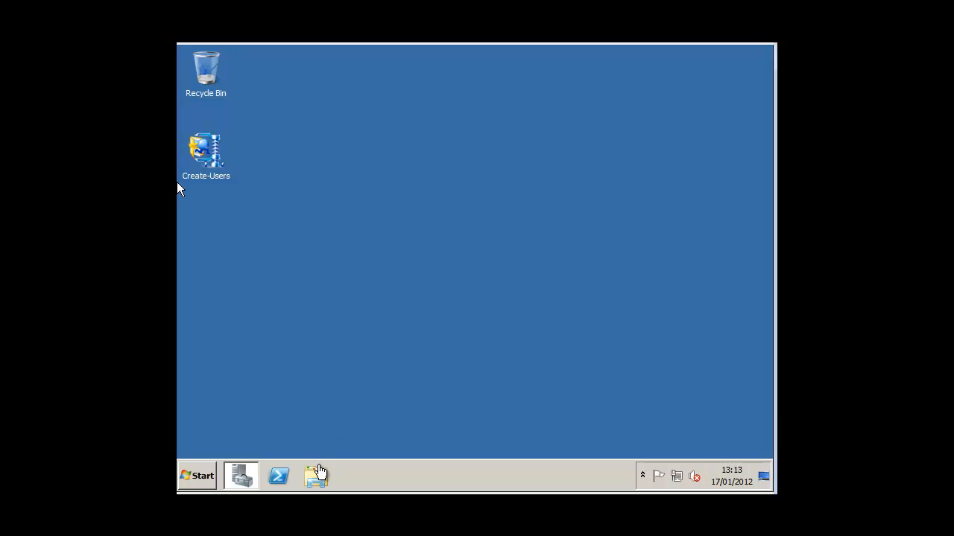
Open the C:\Create-Users folder in Windows Explorer.
{"action": "left_click", "coordinate": [318, 473]}
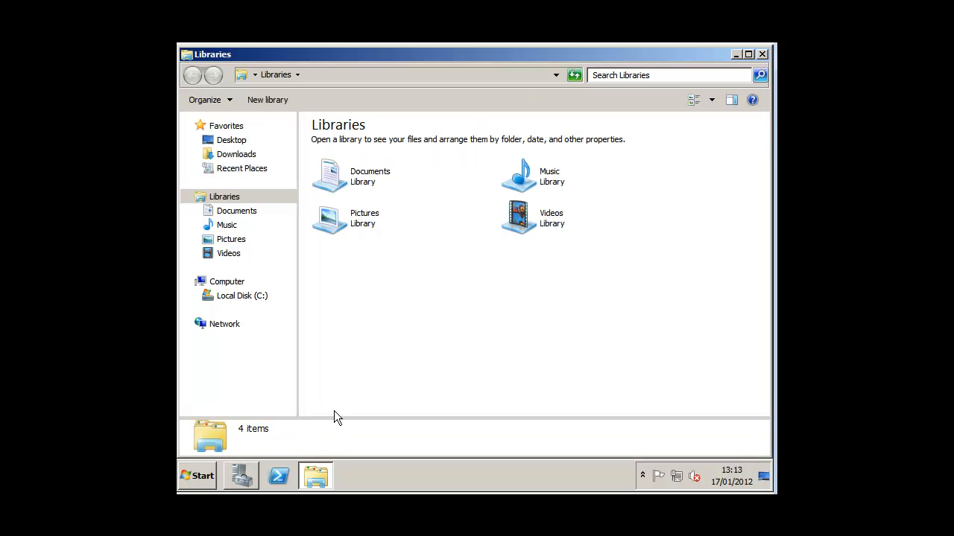
{"action": "left_click", "coordinate": [231, 297]}
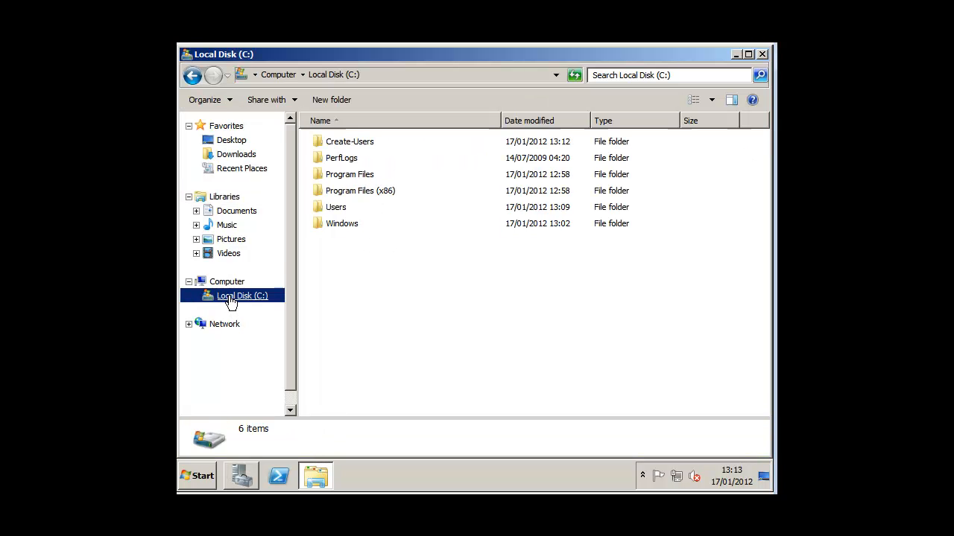
{"action": "left_click", "coordinate": [348, 143]}
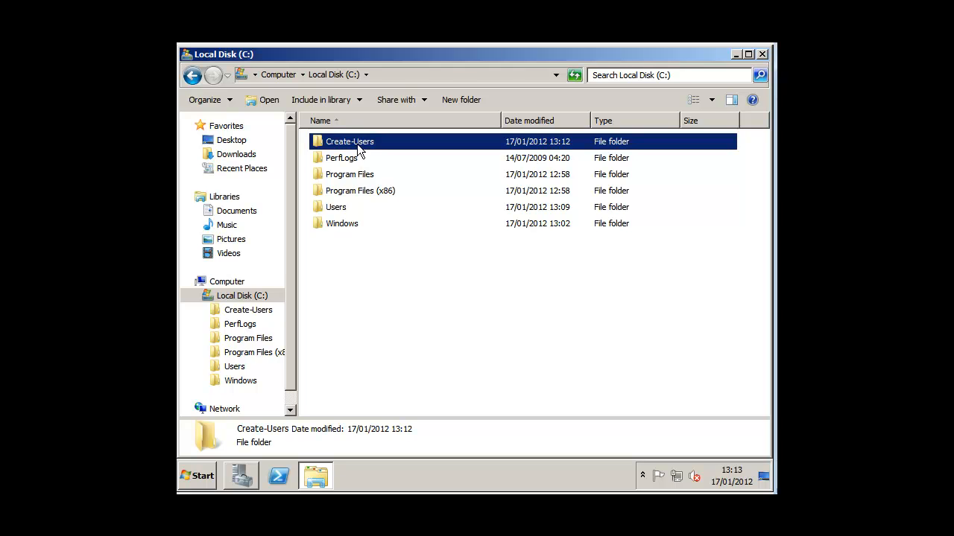
{"action": "double_click", "coordinate": [359, 150]}
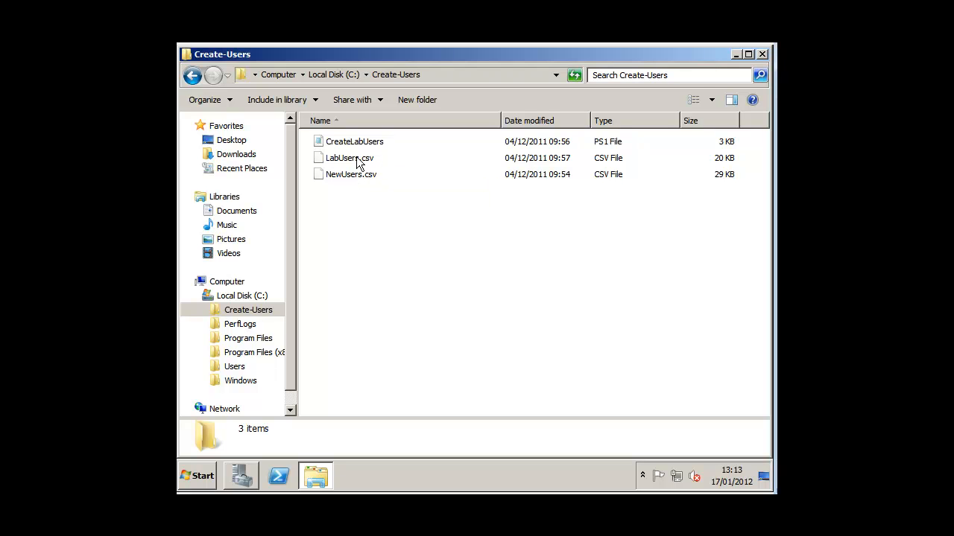
Try running the CreateLabUsers script with Run with PowerShell.
{"action": "left_click", "coordinate": [356, 142]}
{"action": "right_click", "coordinate": [357, 143]}
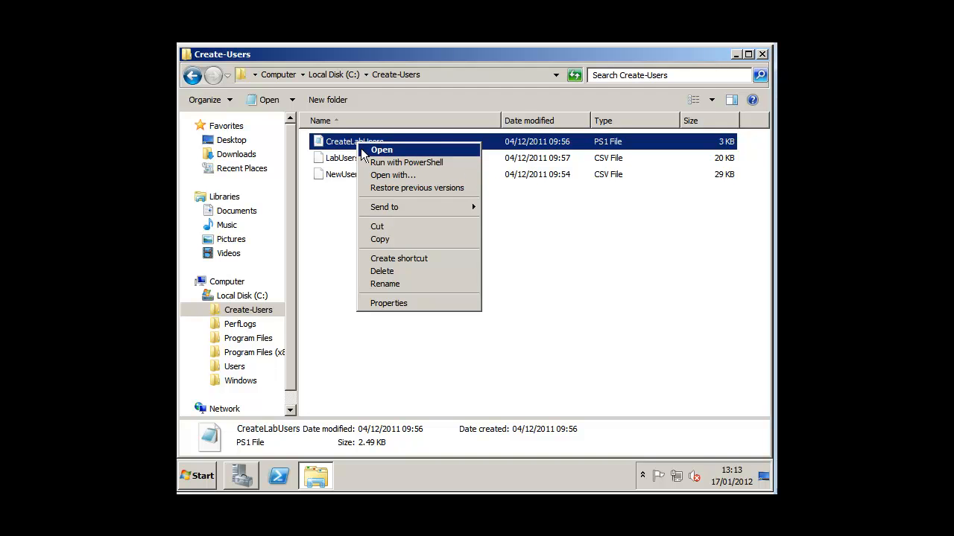
{"action": "left_click", "coordinate": [375, 162]}
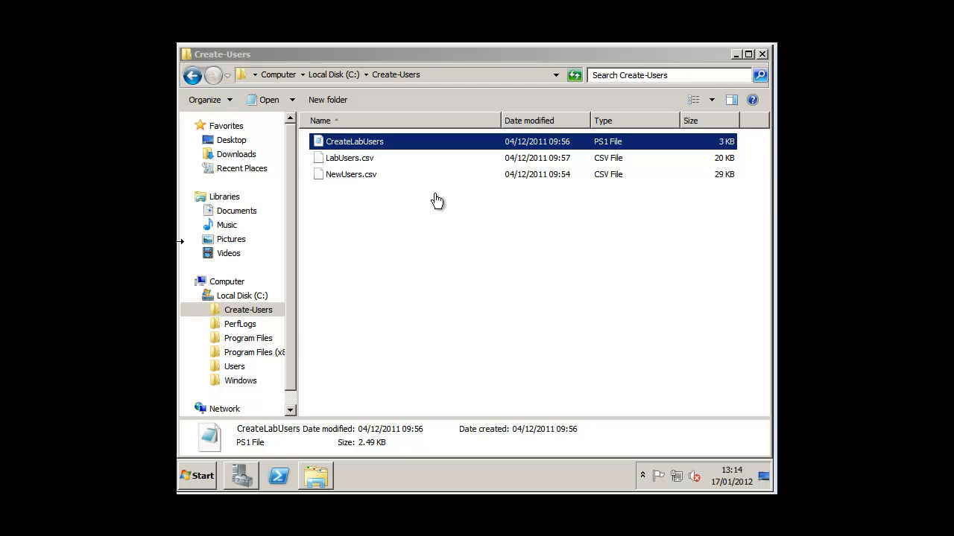
Launch Windows PowerShell as Administrator from the taskbar, accepting the UAC prompt.
{"action": "right_click", "coordinate": [280, 479]}
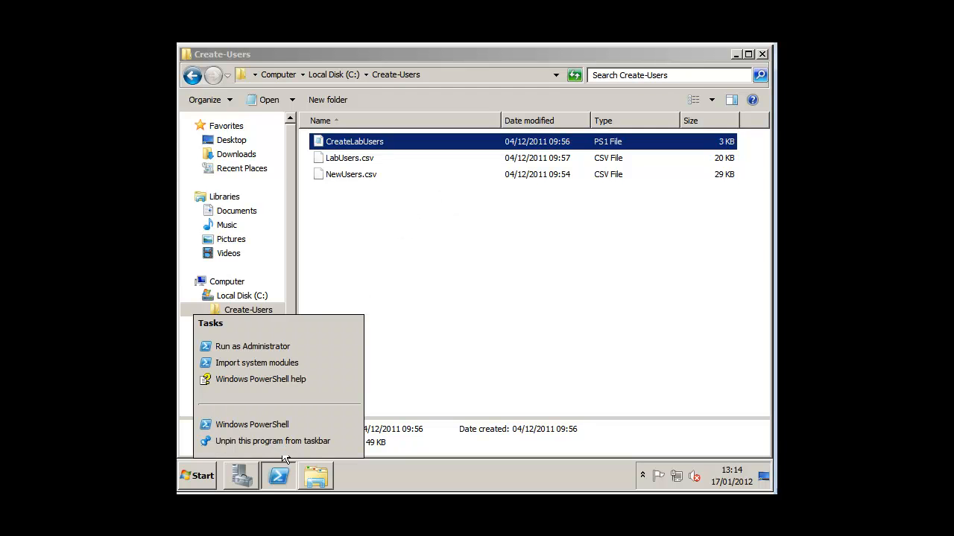
{"action": "left_click", "coordinate": [253, 347]}
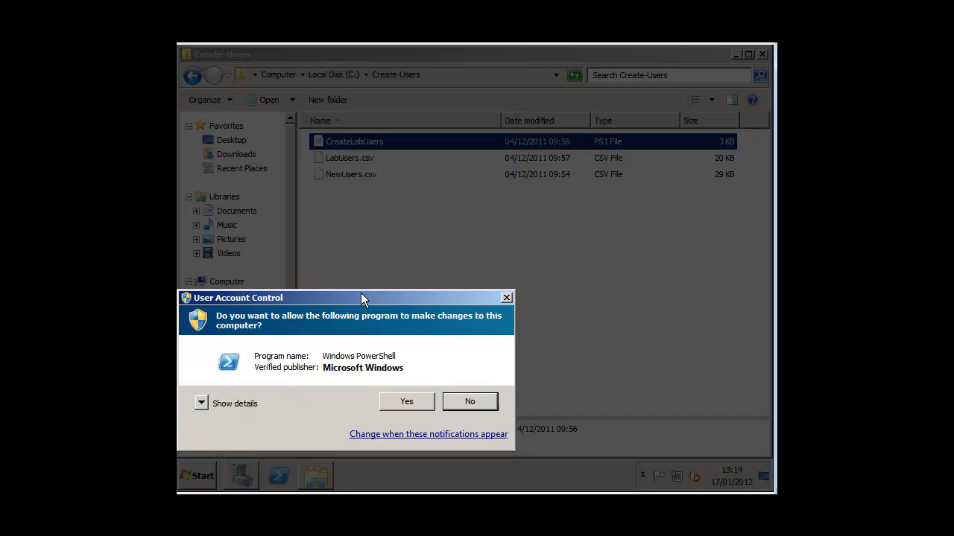
{"action": "left_click", "coordinate": [419, 402]}
{"action": "double_click", "coordinate": [613, 54]}
{"action": "left_click_drag", "start_coordinate": [589, 54], "coordinate": [632, 277]}
Open CreateLabUsers in Notepad, copy all its text, close Notepad, and return to PowerShell.
{"action": "right_click", "coordinate": [361, 144]}
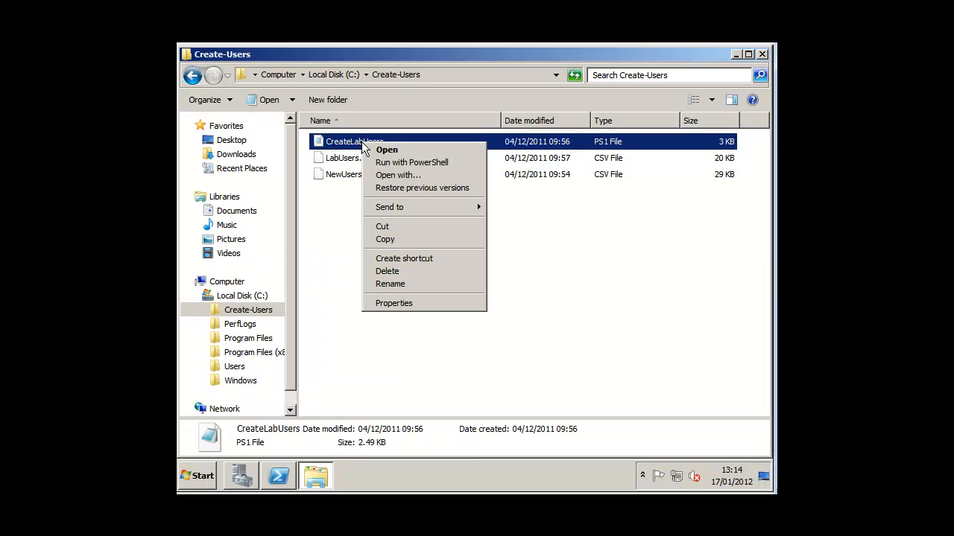
{"action": "left_click", "coordinate": [397, 175]}
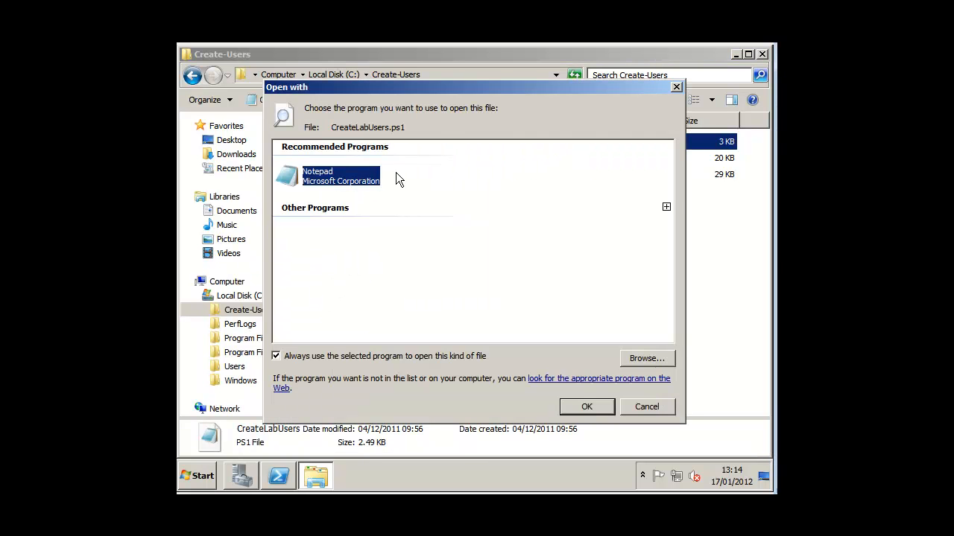
{"action": "double_click", "coordinate": [355, 183]}
{"action": "key", "text": "ctrl+a"}
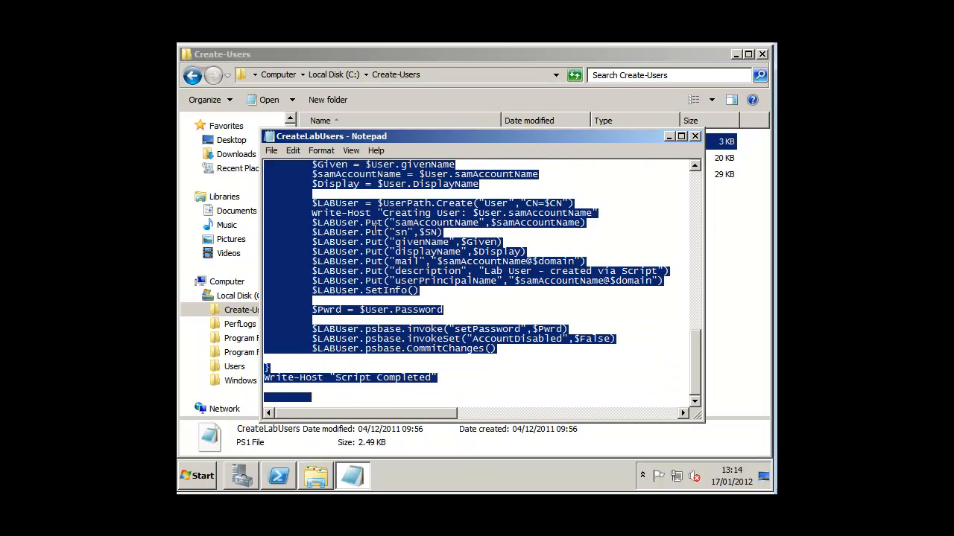
{"action": "right_click", "coordinate": [371, 234]}
{"action": "left_click", "coordinate": [385, 270]}
{"action": "left_click", "coordinate": [695, 135]}
{"action": "left_click", "coordinate": [290, 475]}
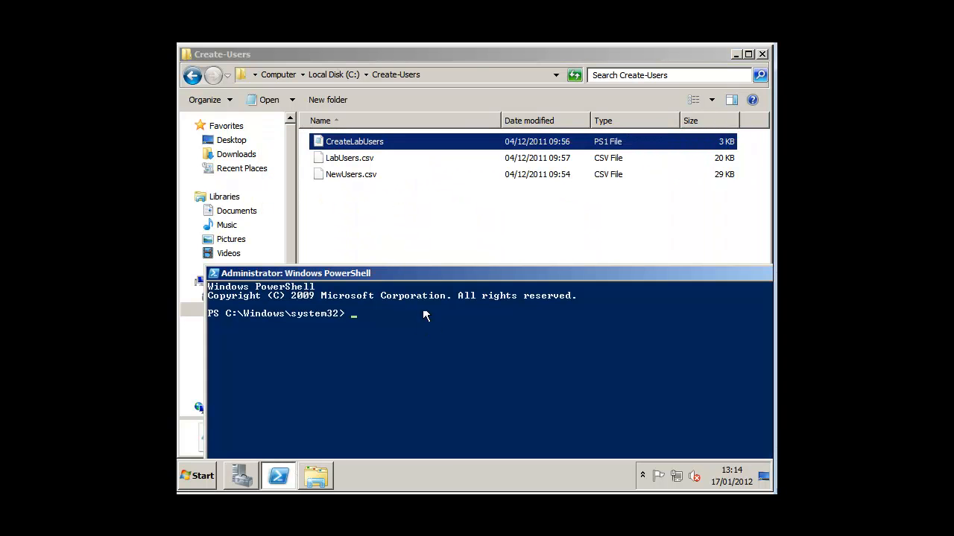
{"action": "left_click_drag", "start_coordinate": [432, 273], "coordinate": [422, 94]}
Paste the script into PowerShell, import C:\Create-Users\LabUsers.csv, and close the console once completed.
{"action": "double_click", "coordinate": [423, 95]}
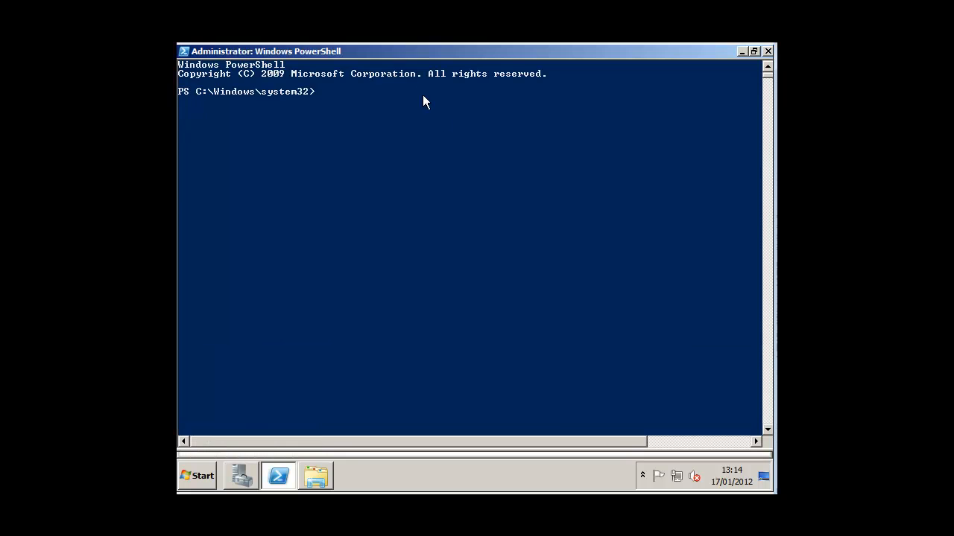
{"action": "right_click", "coordinate": [410, 122]}
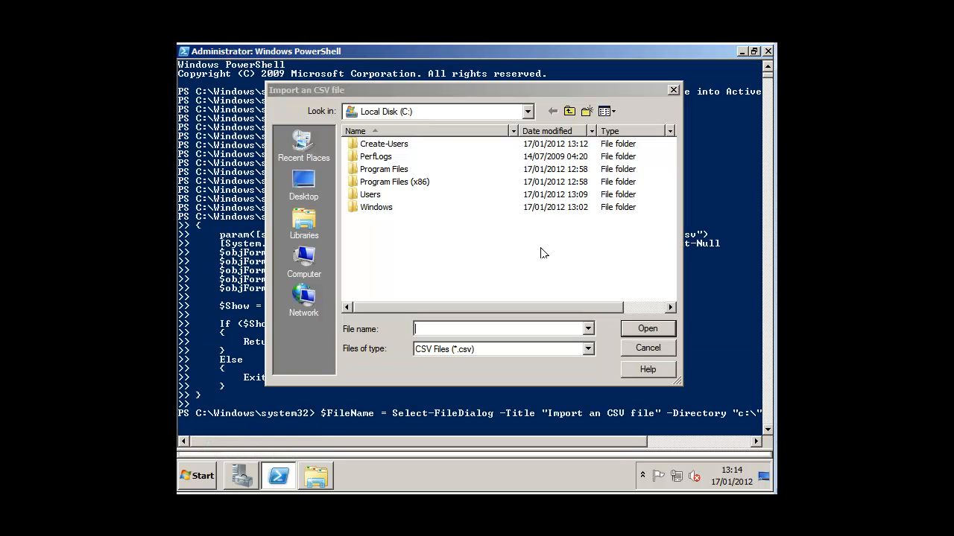
{"action": "left_click_drag", "start_coordinate": [413, 85], "coordinate": [426, 110]}
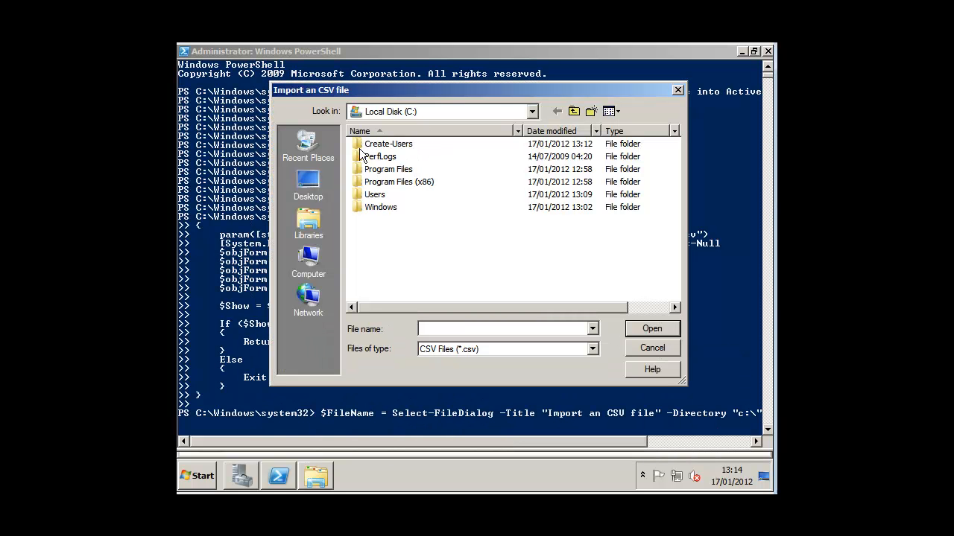
{"action": "double_click", "coordinate": [387, 145]}
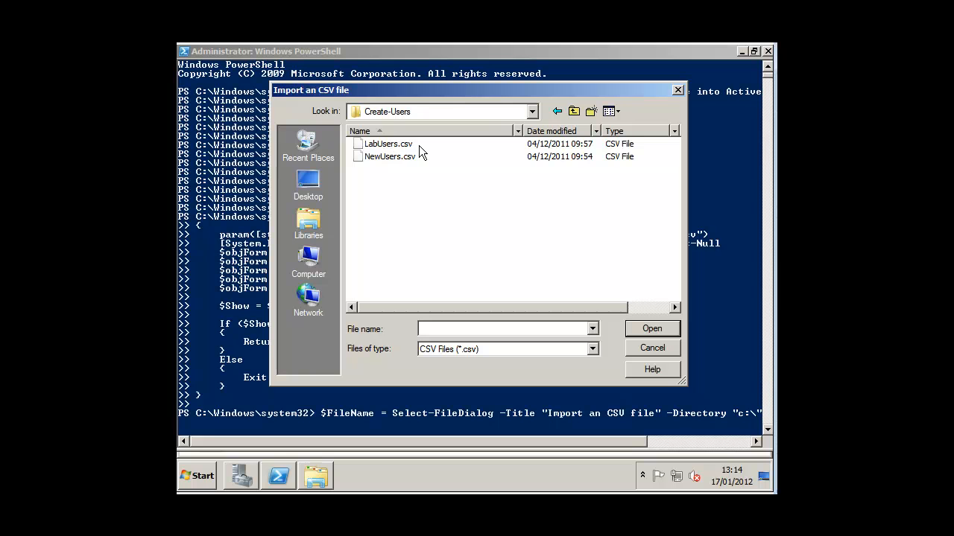
{"action": "left_click", "coordinate": [395, 148]}
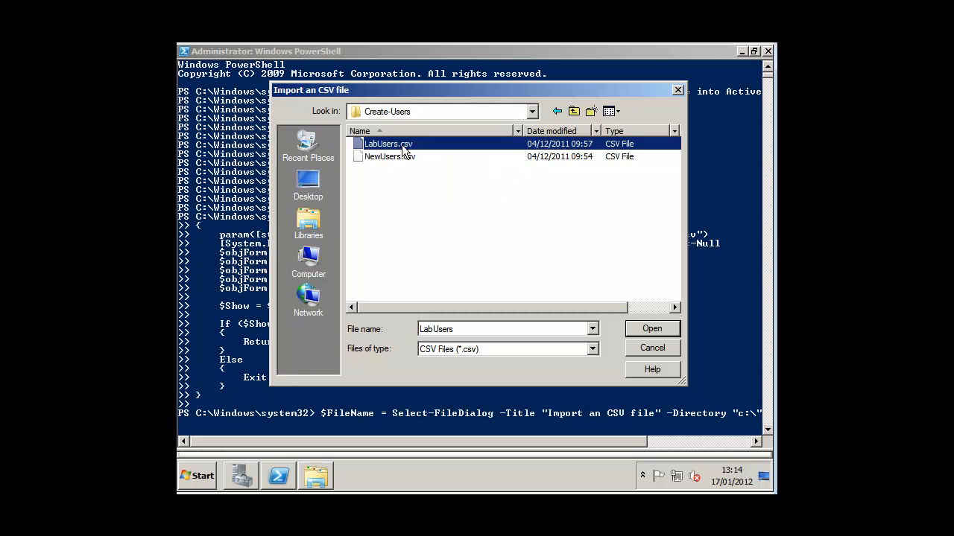
{"action": "double_click", "coordinate": [402, 149]}
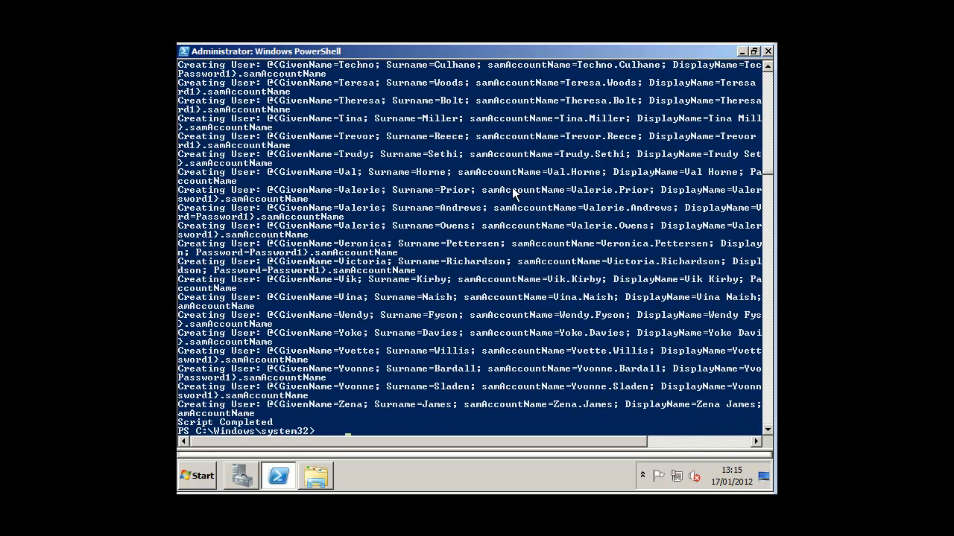
{"action": "left_click", "coordinate": [767, 52]}
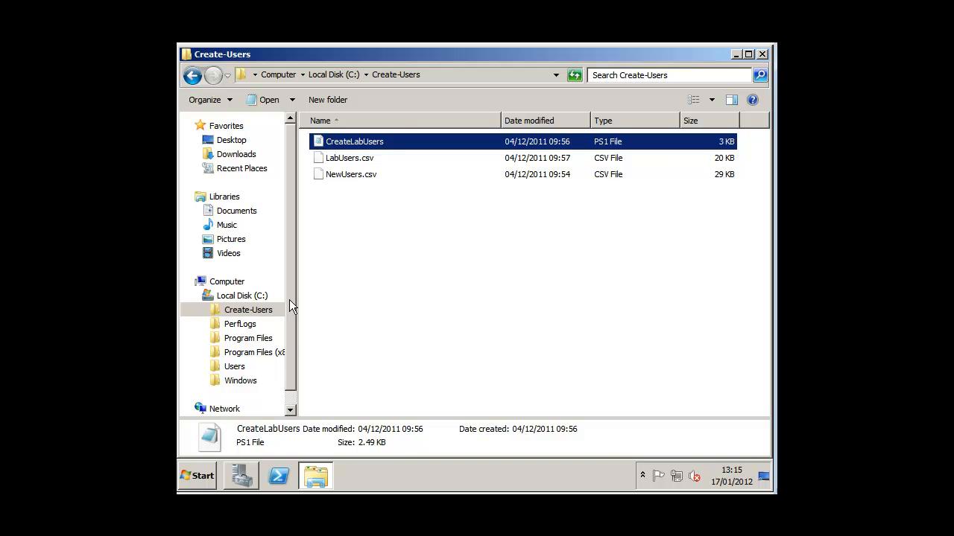
Refresh TEST101.local, list the 387 users in ExchangeUsers, and widen the Name column for full names.
{"action": "left_click", "coordinate": [245, 476]}
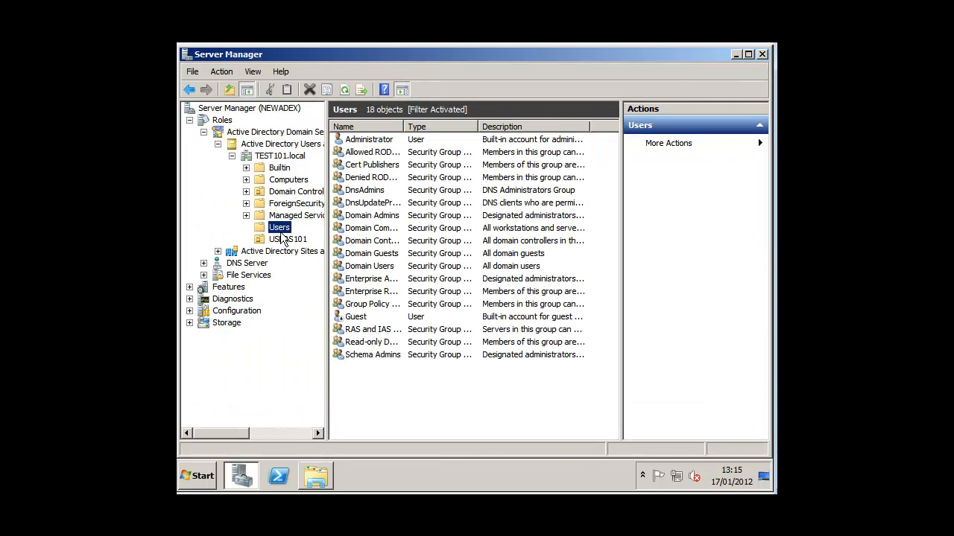
{"action": "right_click", "coordinate": [277, 156]}
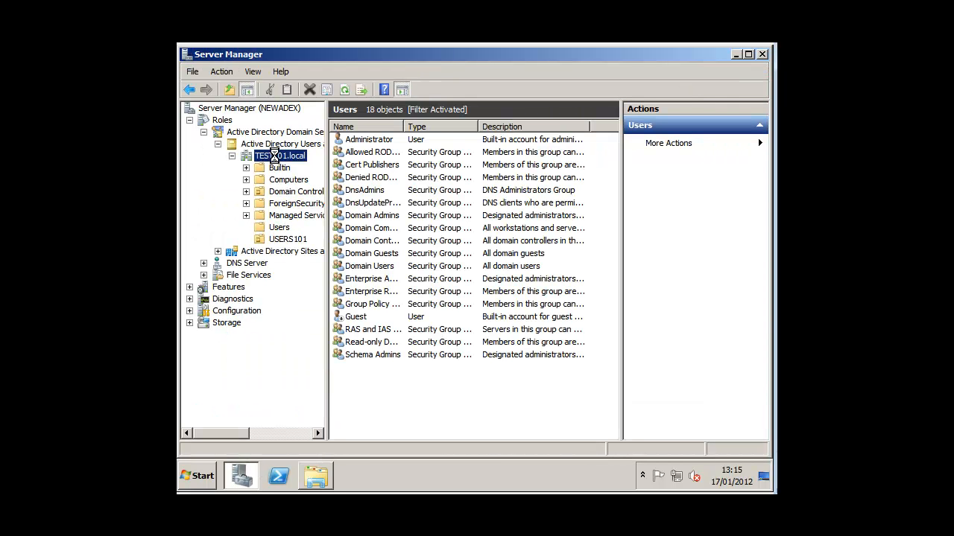
{"action": "left_click", "coordinate": [310, 278]}
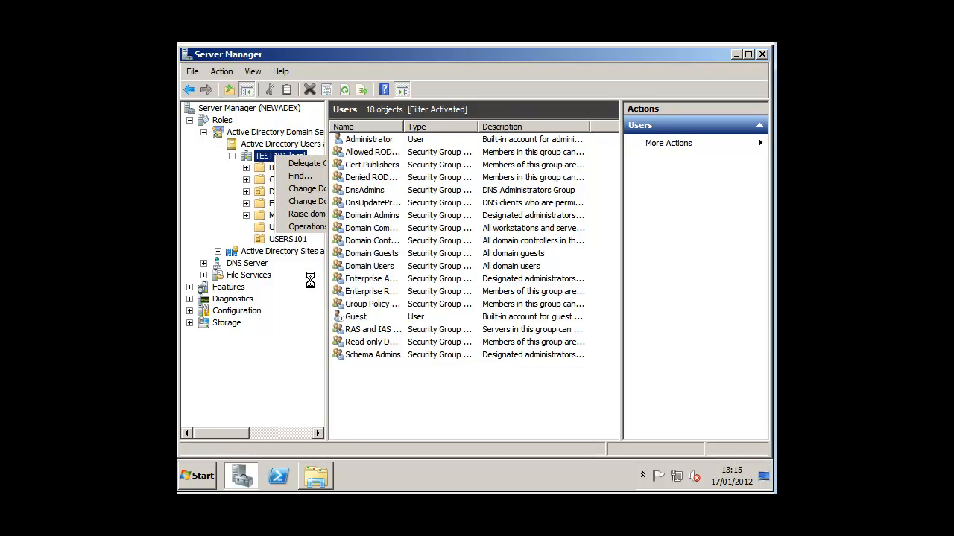
{"action": "left_click", "coordinate": [300, 204]}
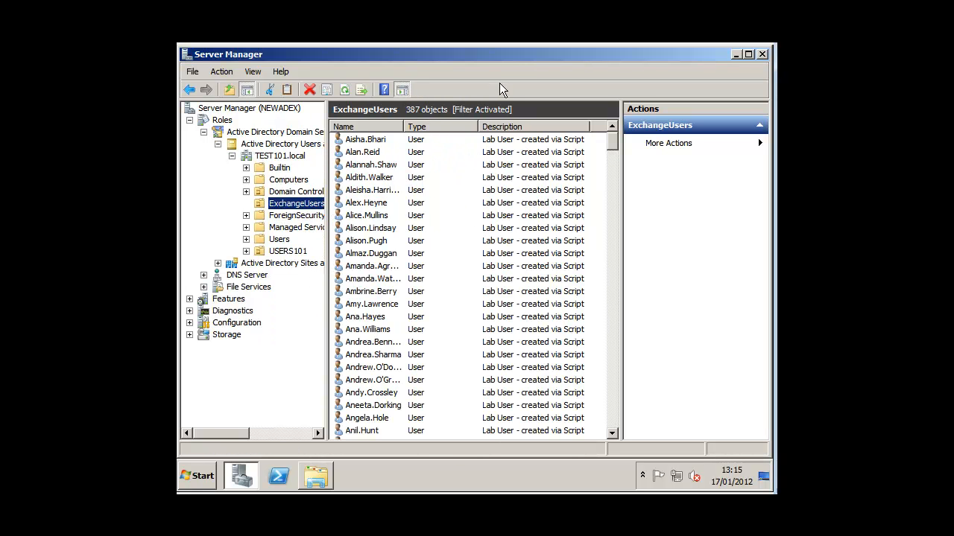
{"action": "left_click_drag", "start_coordinate": [613, 149], "coordinate": [516, 134]}
{"action": "left_click_drag", "start_coordinate": [405, 127], "coordinate": [462, 127]}
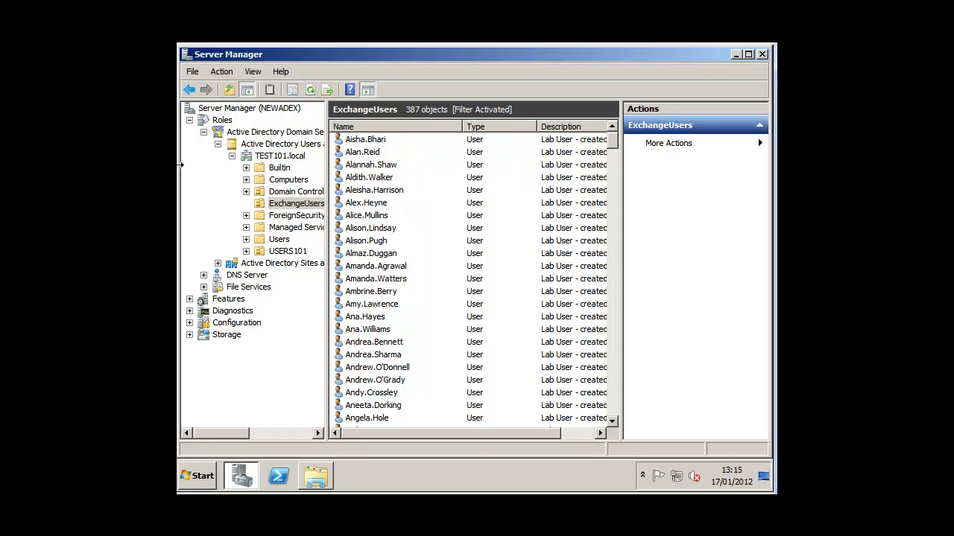